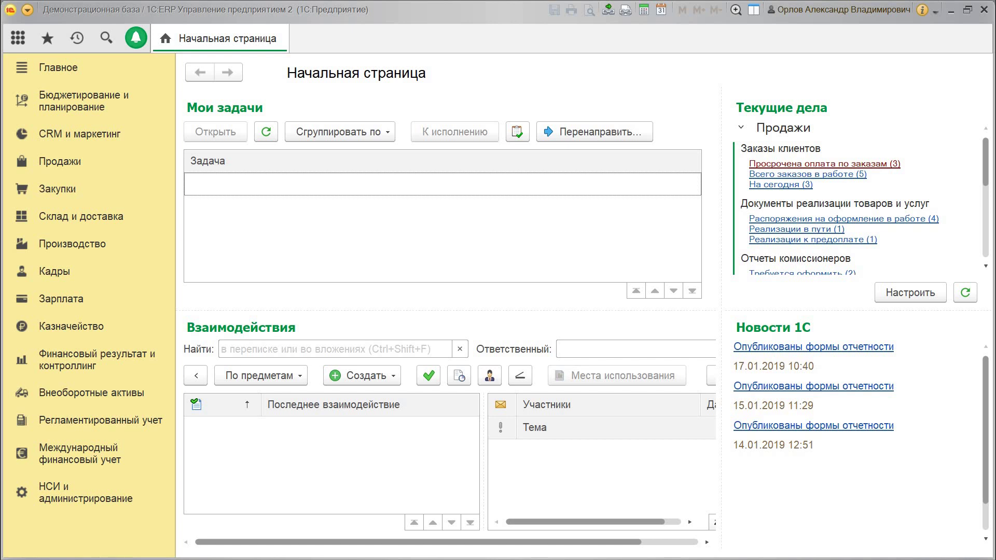
- Open the «Финансовый результат и контроллинг» settings and review the options in the «Финансовый результат» section
click(85, 492)
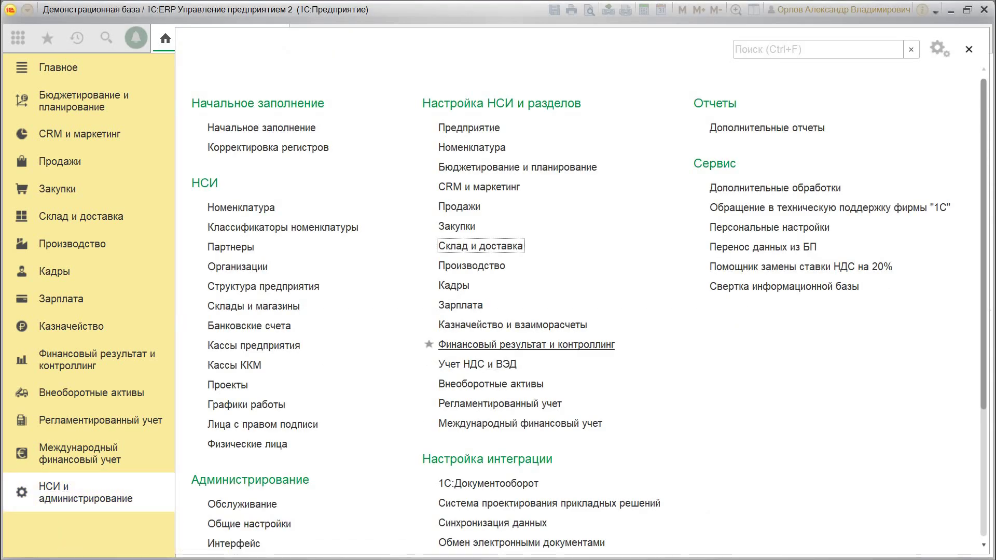
click(526, 344)
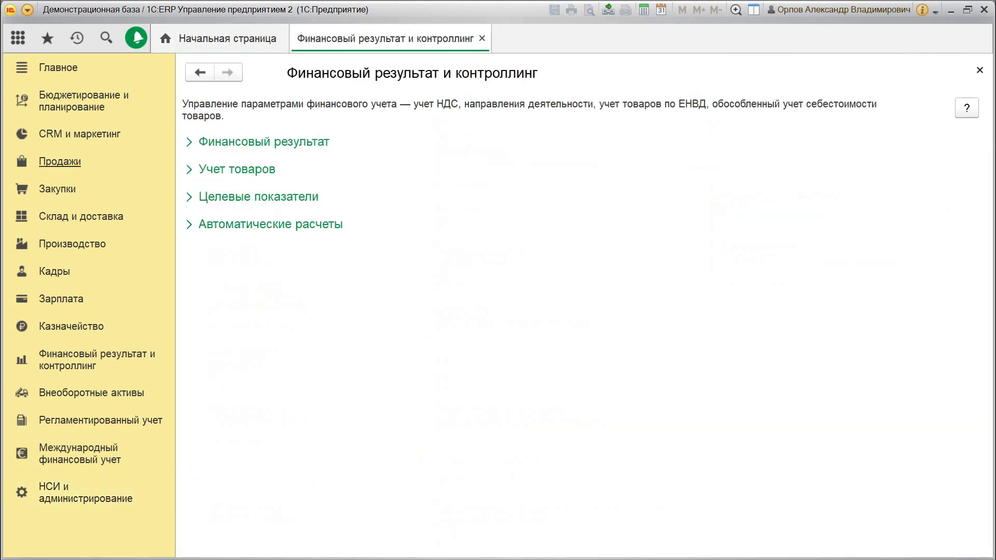
key(space)
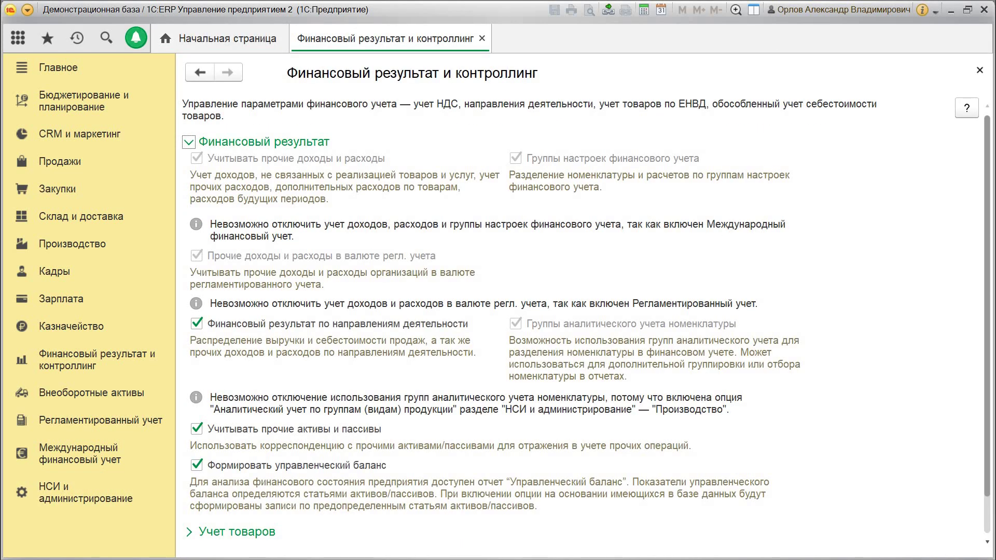
scroll(586, 324, down, 2)
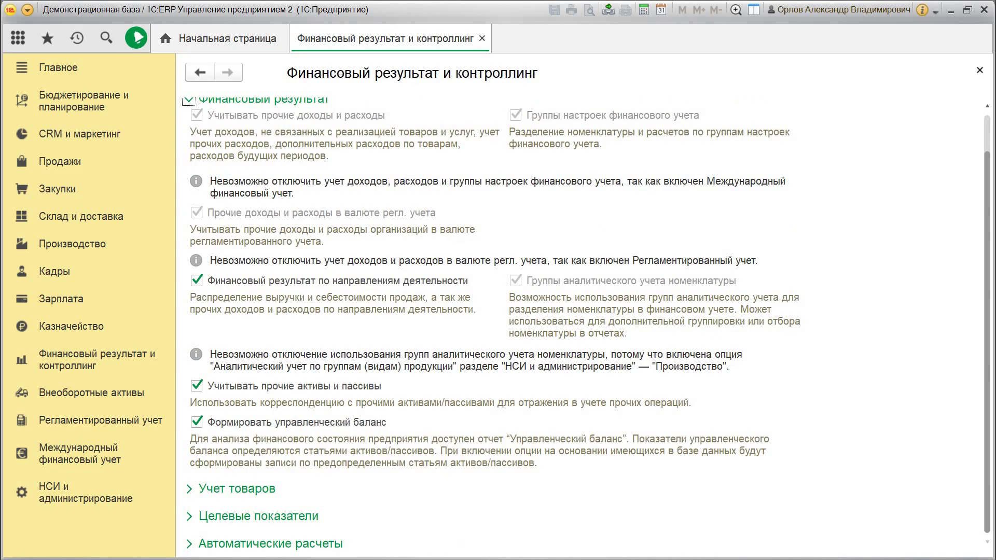
scroll(586, 324, up, 2)
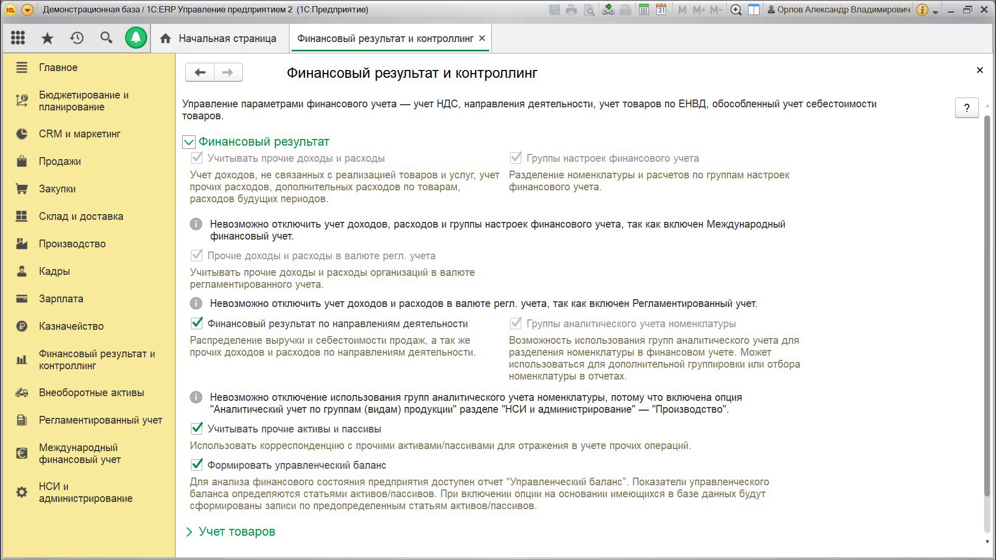
- Turn off the «Международный финансовый учет» option in its settings and close the settings pages
click(85, 492)
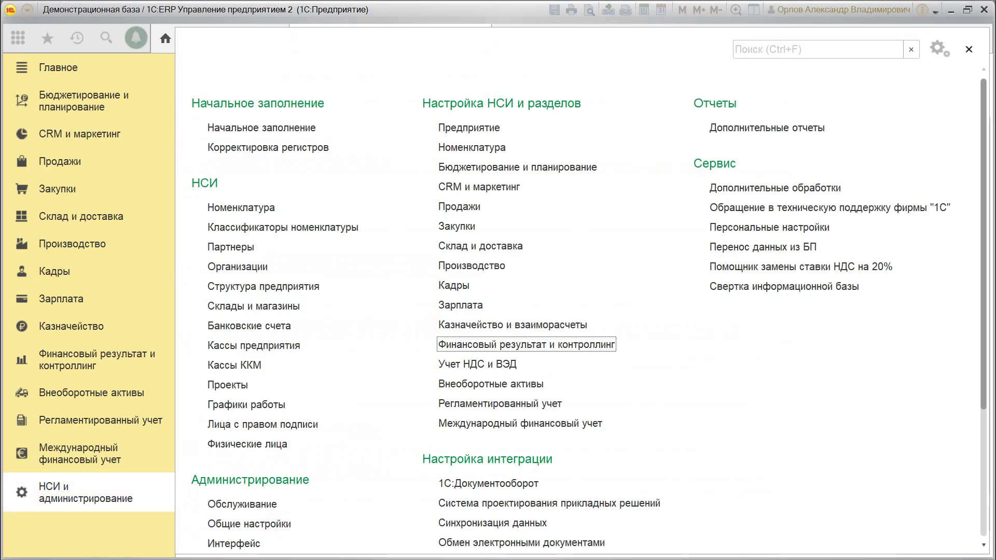
click(451, 483)
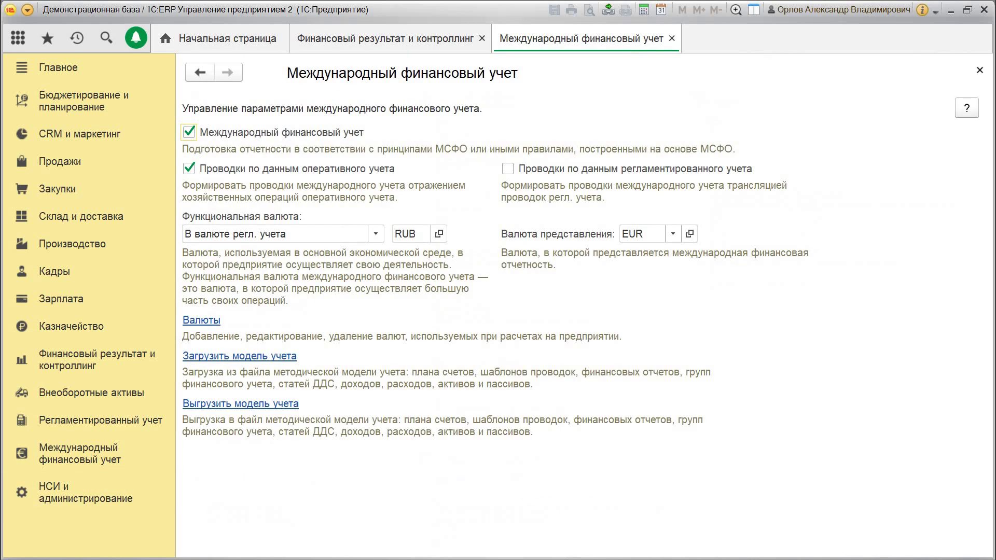
key(space)
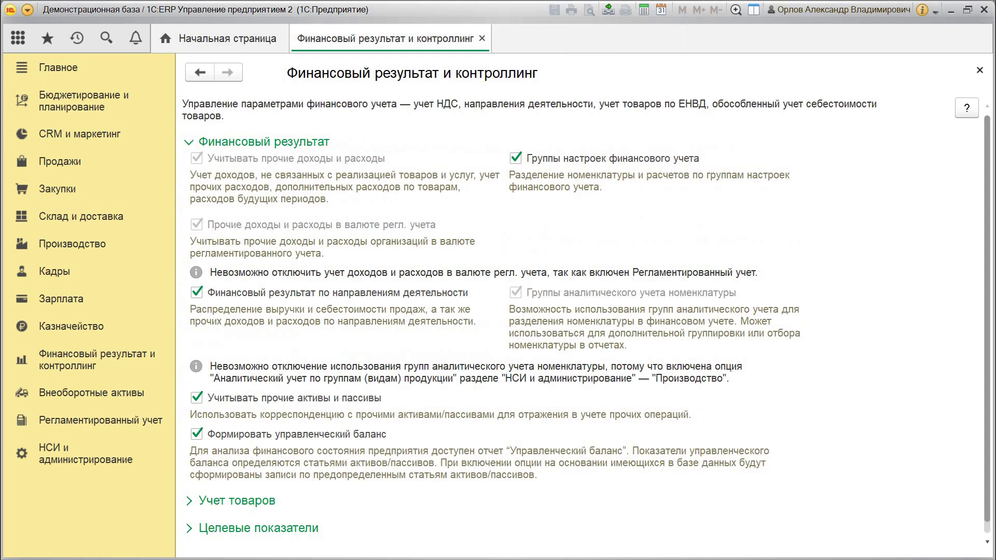
click(481, 39)
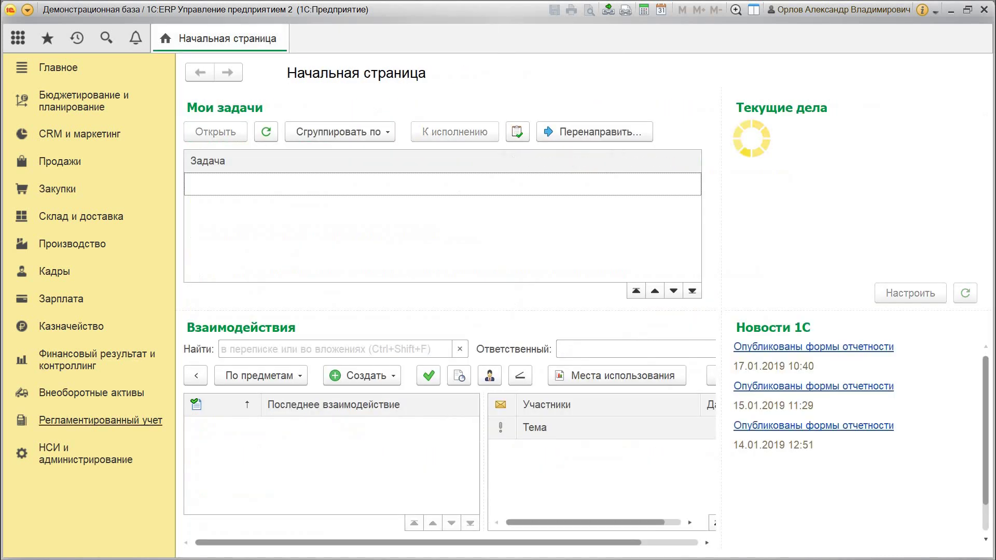
- Reopen the «Финансовый результат и контроллинг» settings and examine which options in the «Финансовый результат» section are editable
click(85, 453)
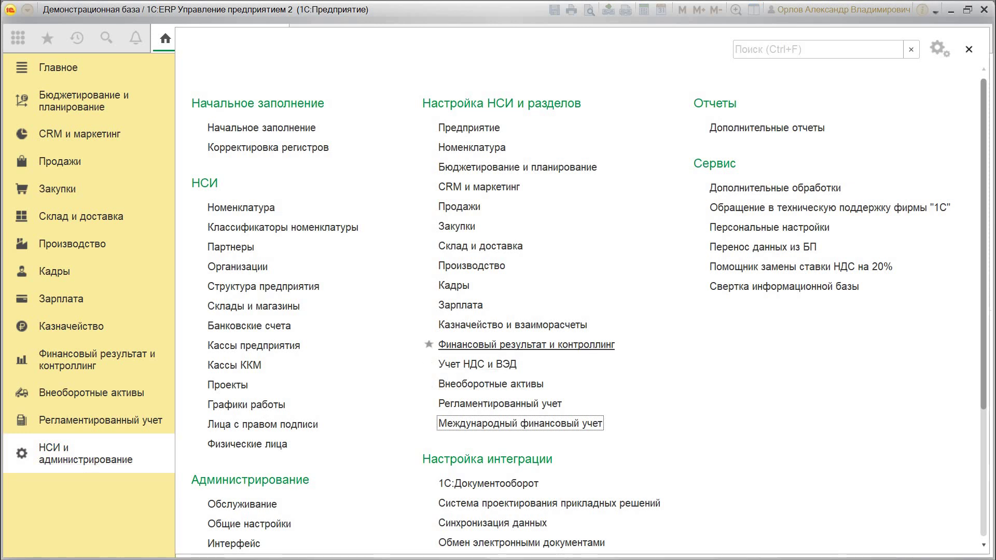
click(433, 344)
click(188, 141)
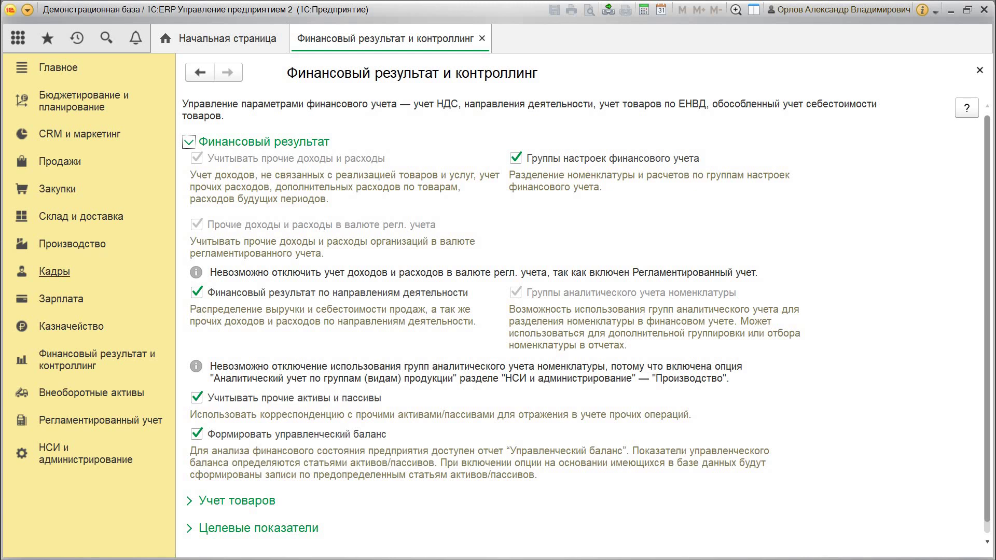
- Open the «Отражение прочих доходов и расходов» list and start a «Регистрация расходов» document for organization Андромеда Плюс
click(96, 359)
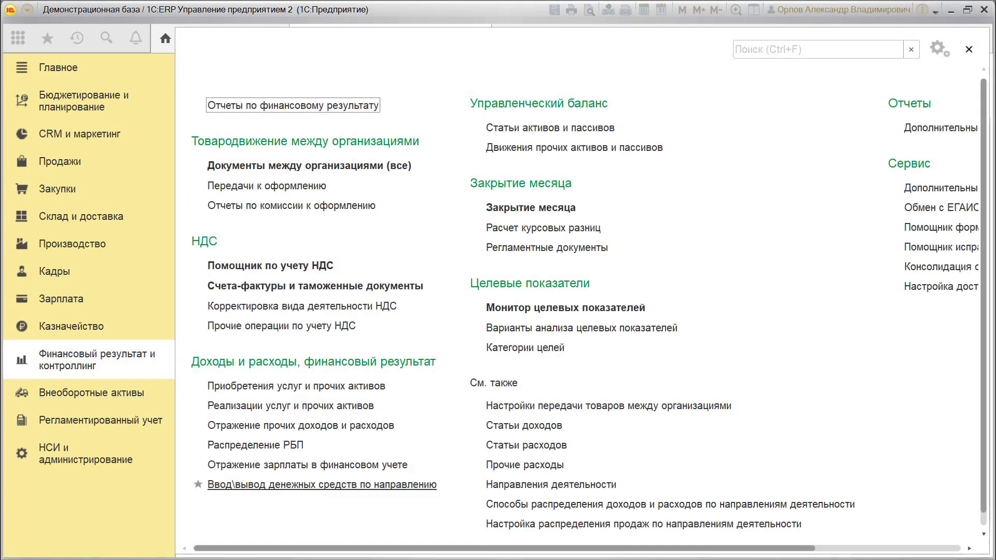
click(301, 425)
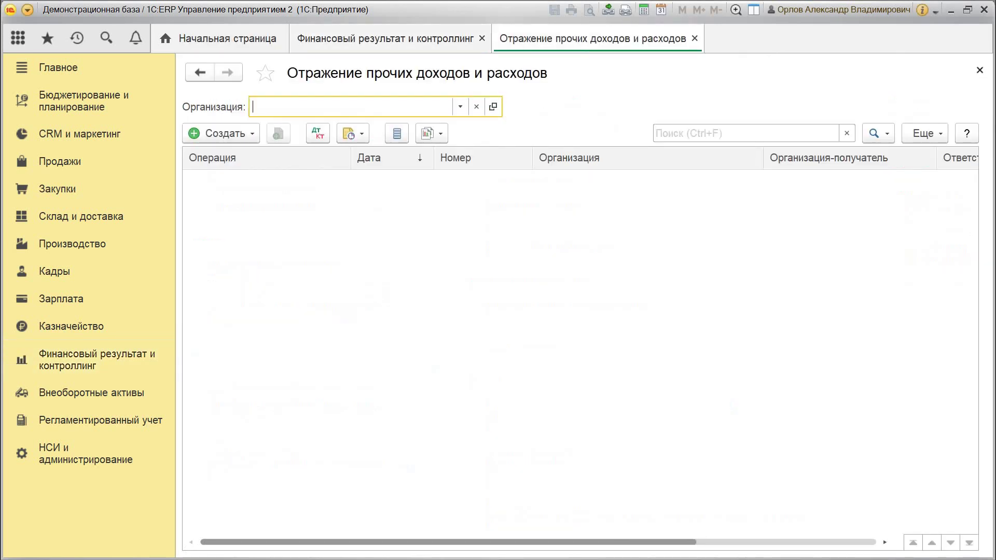
click(220, 133)
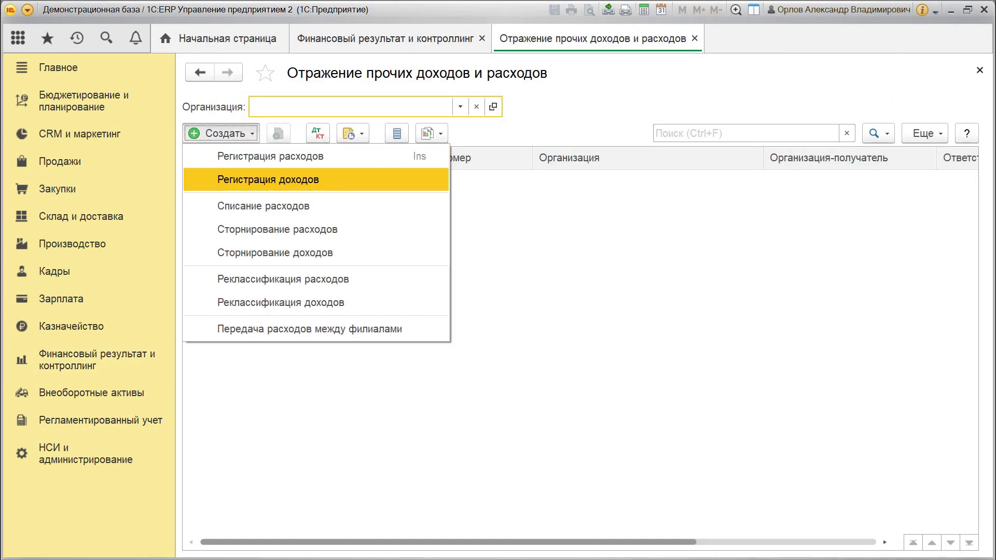
click(260, 216)
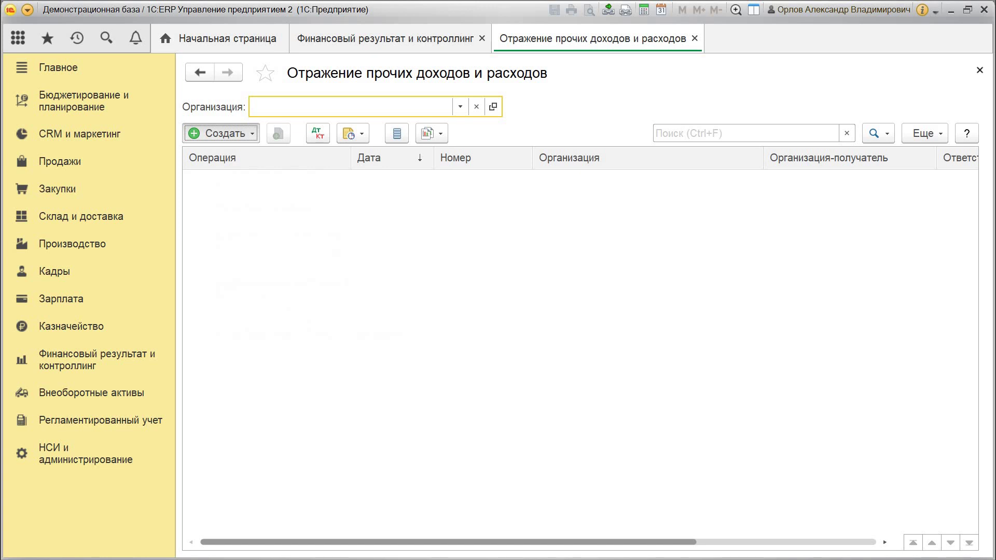
click(471, 212)
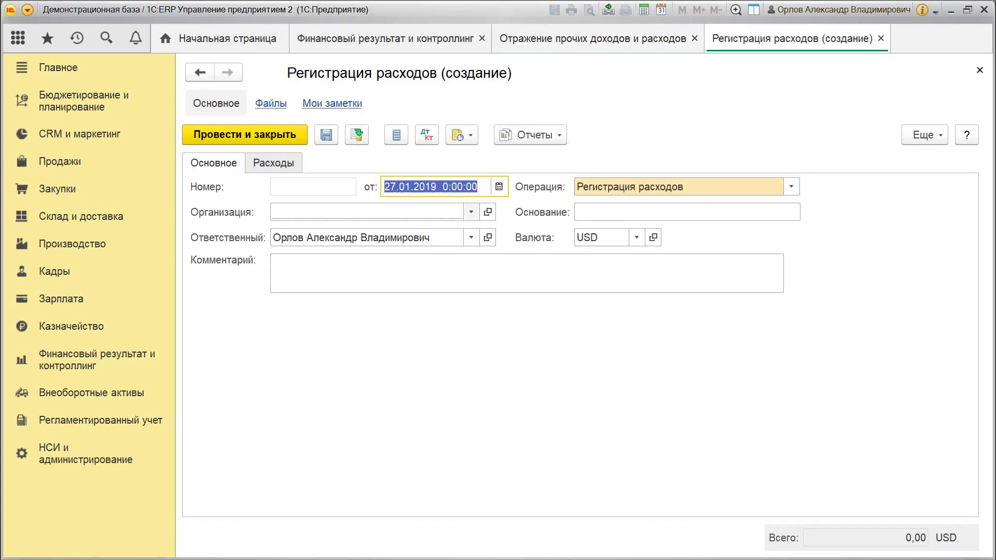
click(386, 240)
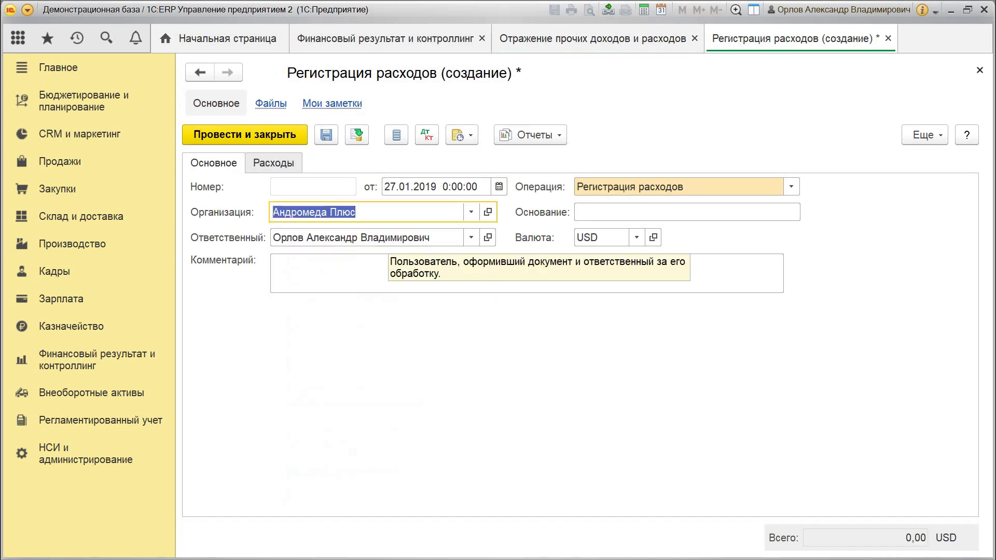
- Add an expense line for Дирекция with the item «Расходы по лизинговым платежам за вычетом сумм амортизации», and close the document without saving
click(273, 162)
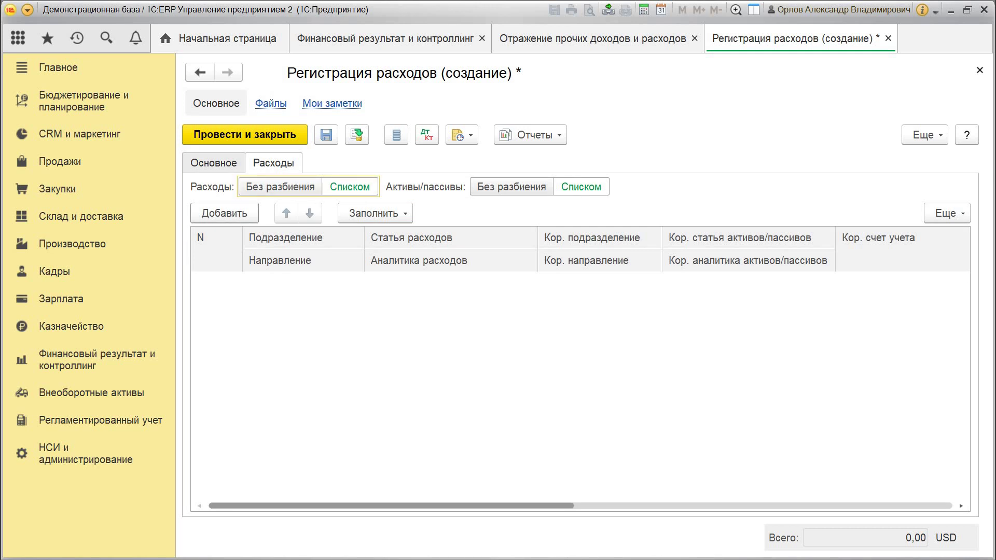
click(224, 213)
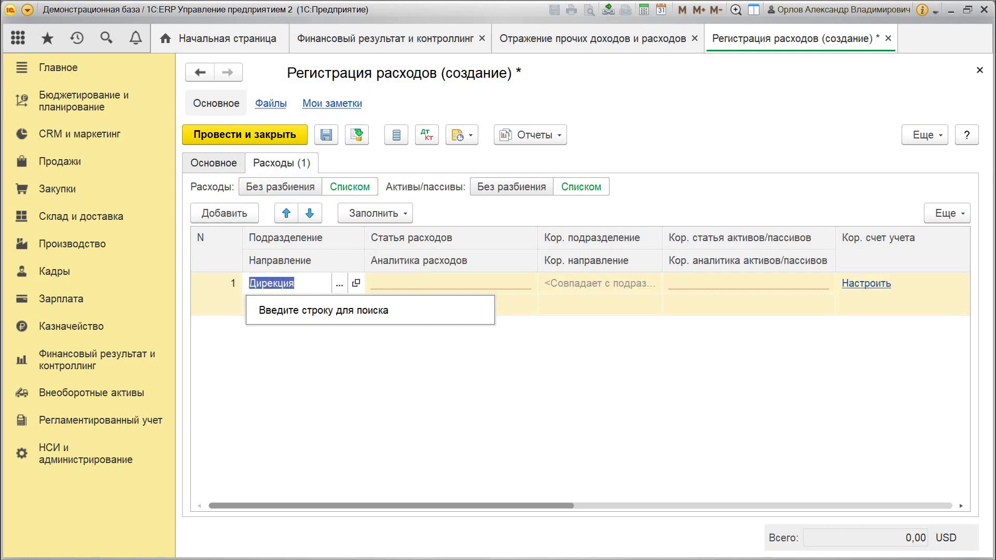
click(436, 283)
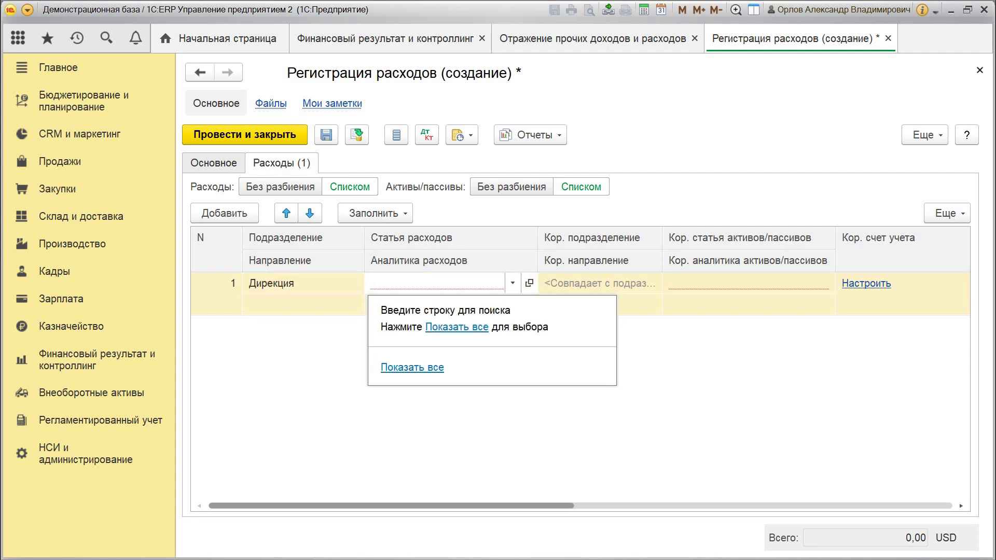
key(F4)
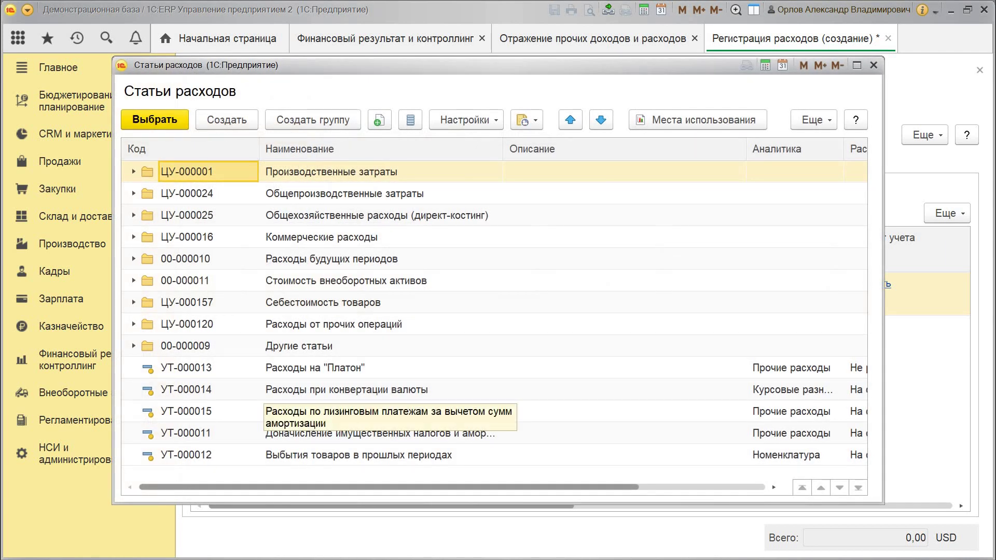
double_click(337, 411)
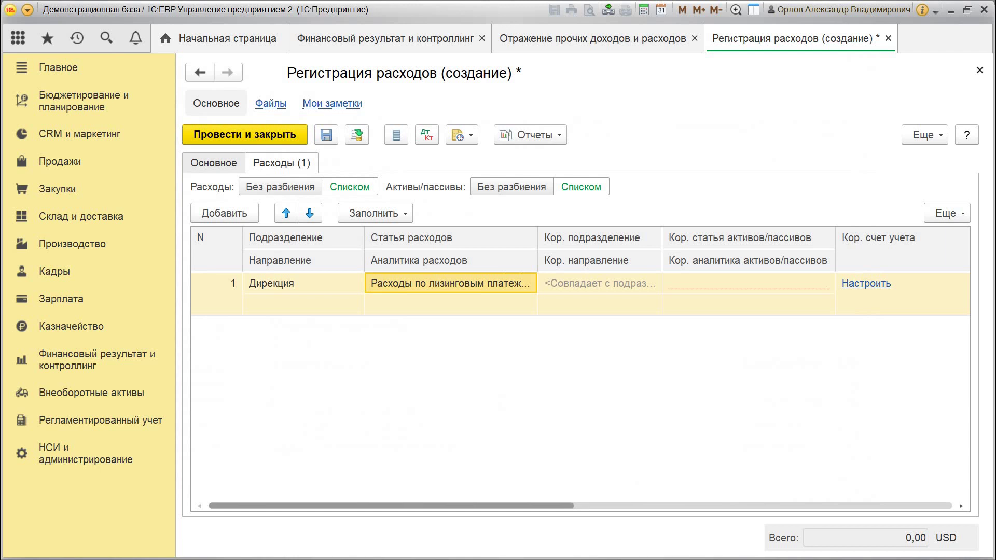
click(734, 283)
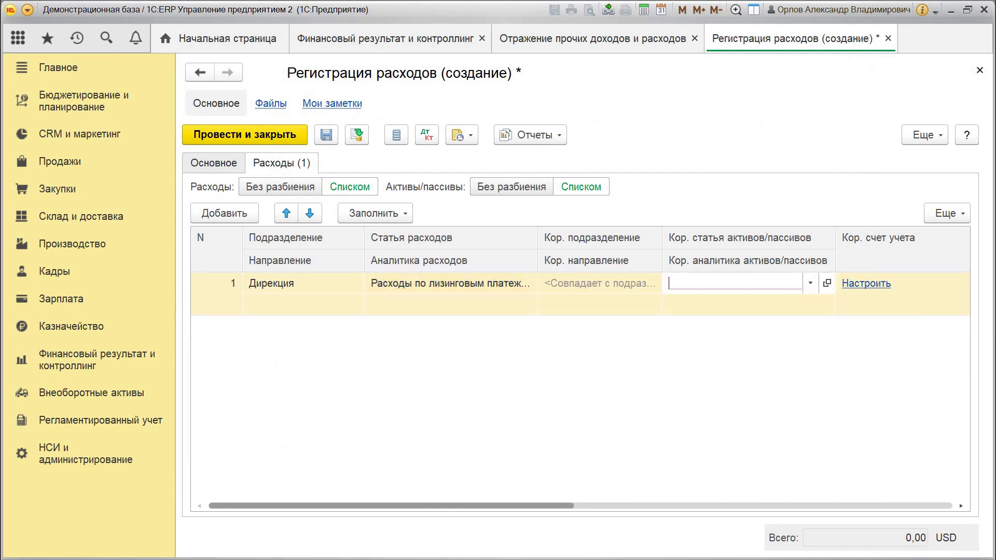
click(979, 70)
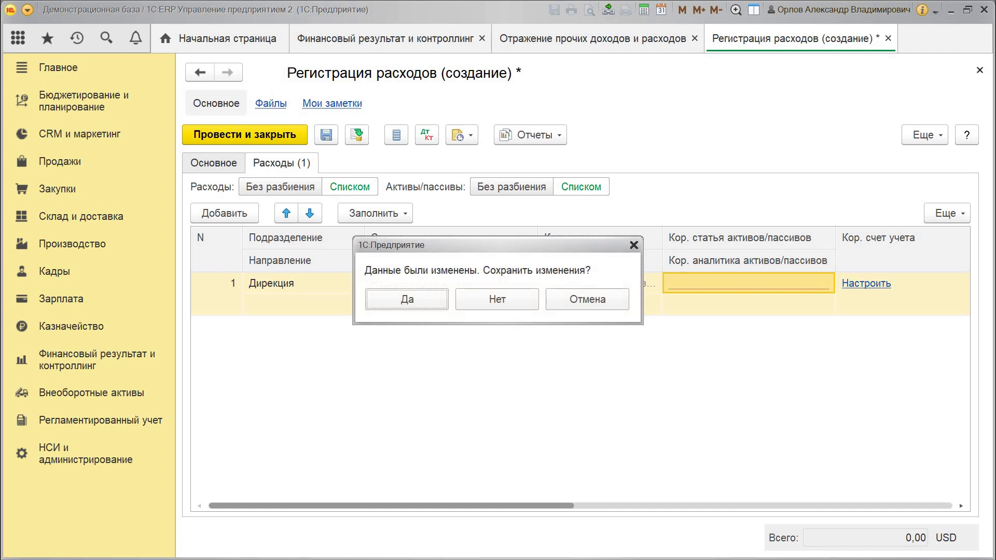
click(496, 300)
- Review the operation types available for a new other income and expense document, from «Регистрация расходов» to «Передача расходов между филиалами»
click(220, 133)
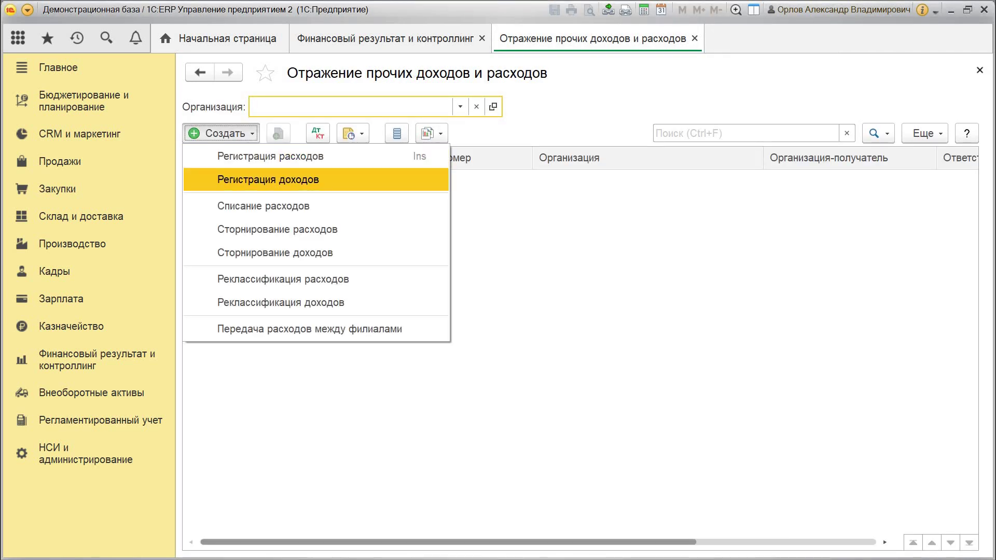
key(Down)
key(Down)
key(Down)
key(Down)
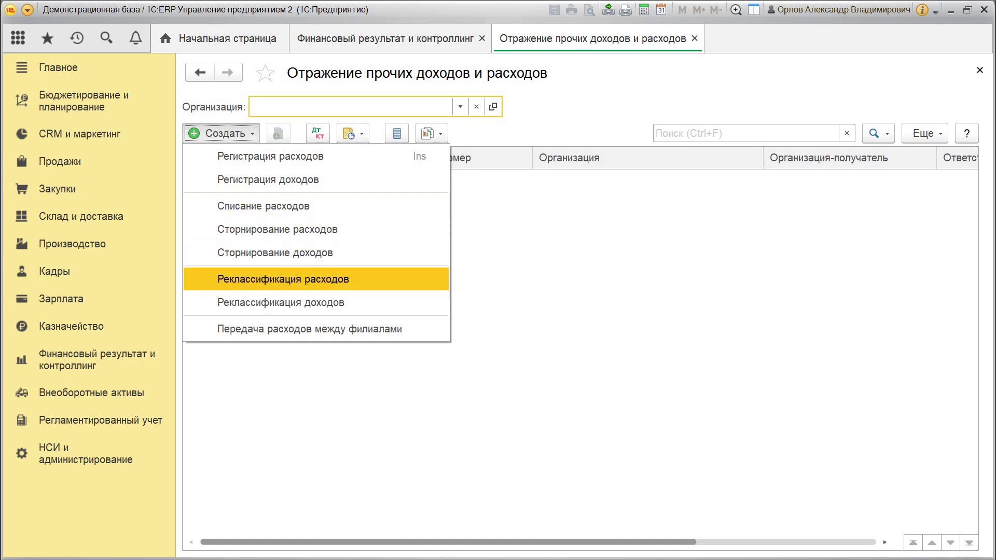
key(Down)
key(Down)
key(Up)
key(Up)
key(Up)
key(Up)
key(Up)
key(Up)
key(Up)
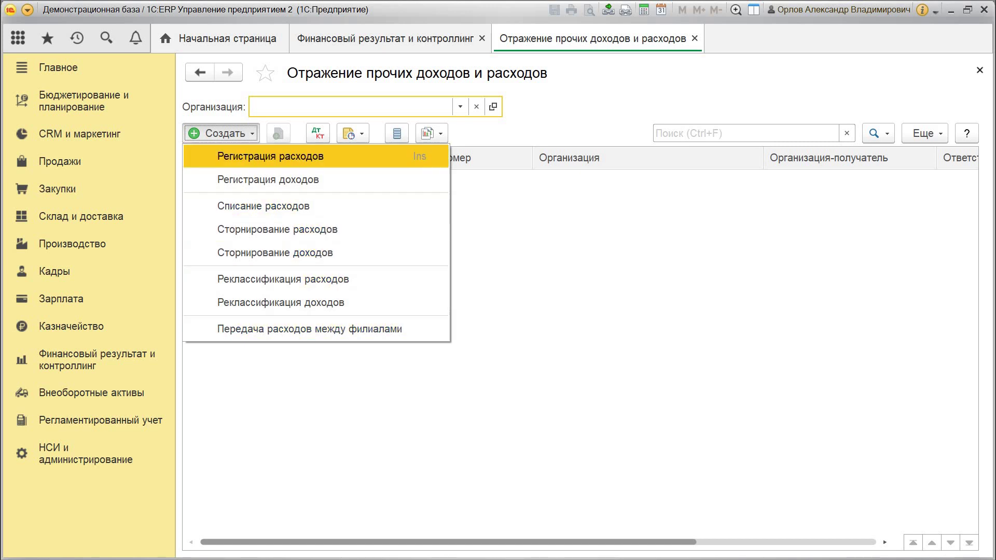
key(Escape)
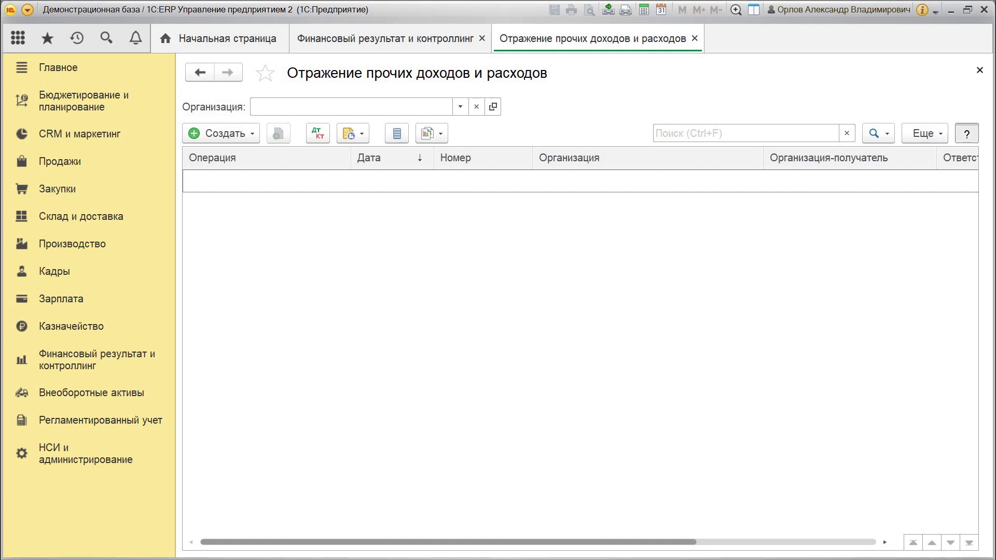
- Read in the built-in help what the «Отражение прочих доходов и расходов» document is intended for, and close the help
key(F1)
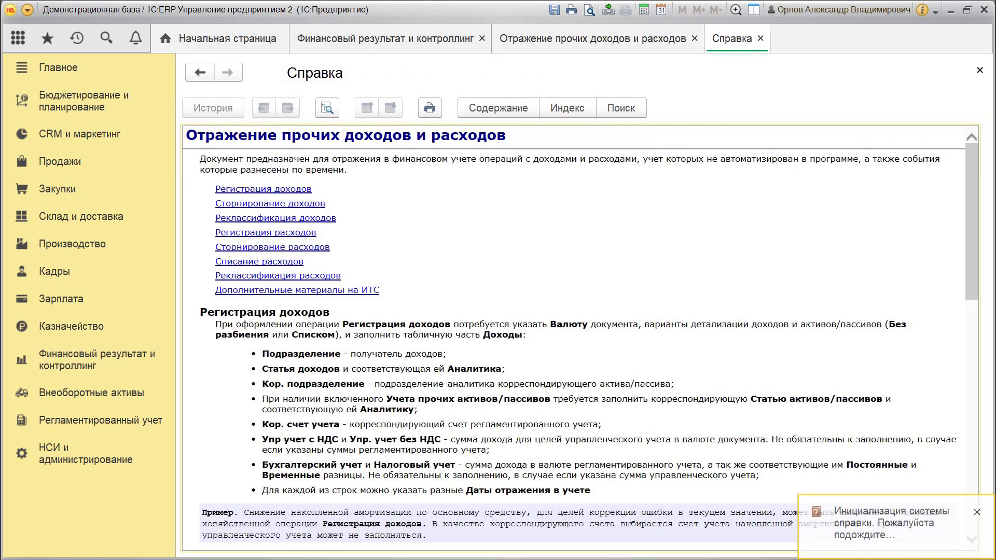
mouse_move(331, 159)
mouse_down()
mouse_move(451, 159)
mouse_move(347, 169)
mouse_up()
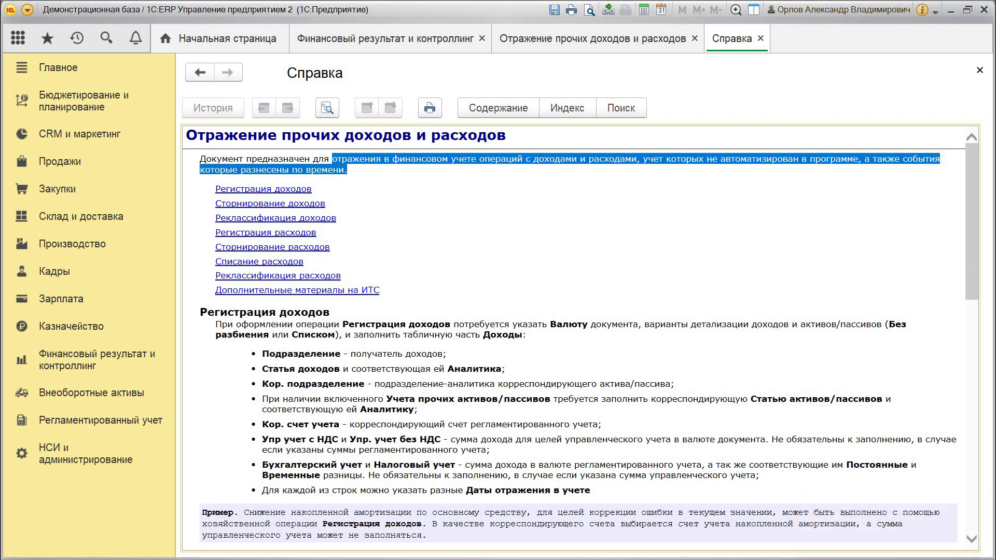
click(979, 70)
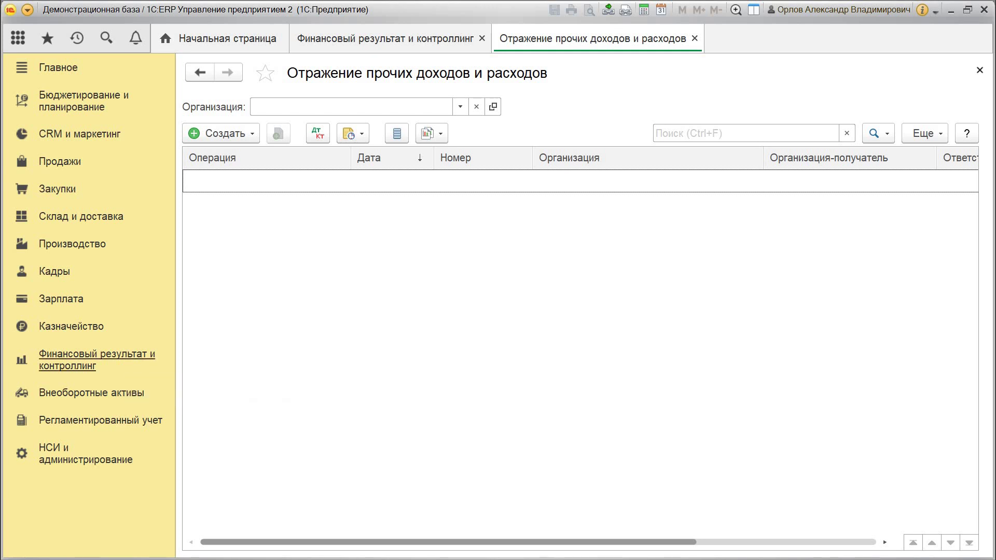
- Open the Весенний сад document in the «Распределение расходов будущих периодов» list and examine its monthly distribution
click(97, 360)
click(255, 445)
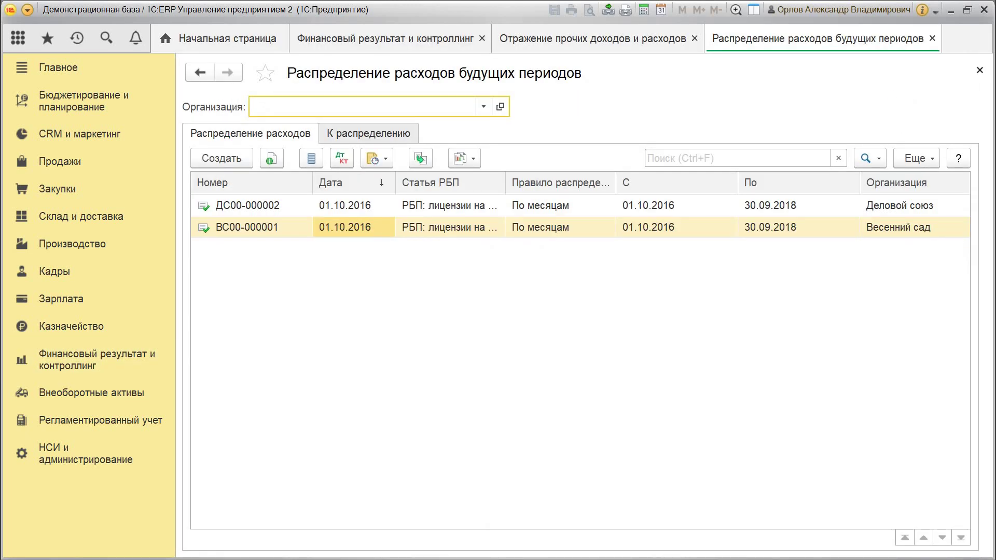
click(250, 227)
key(Return)
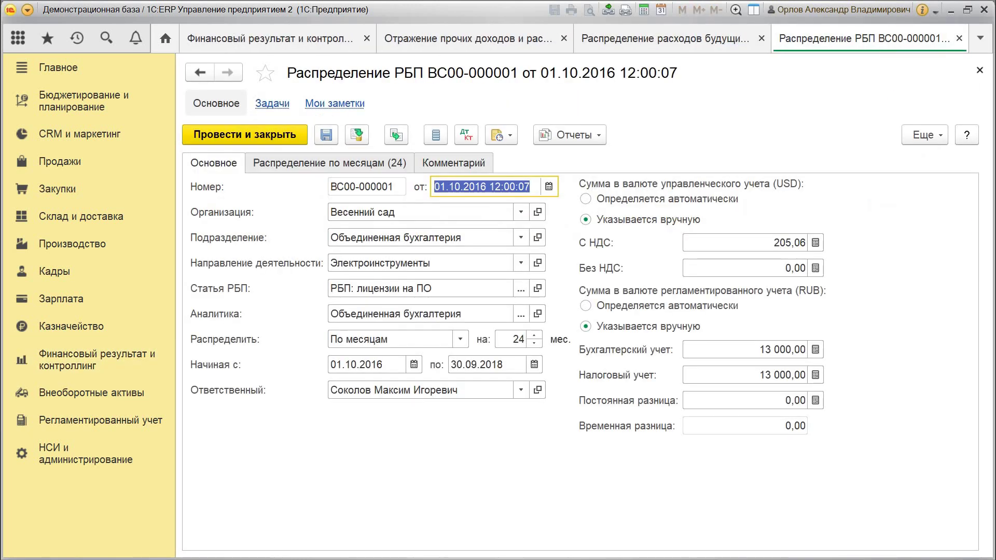
click(330, 163)
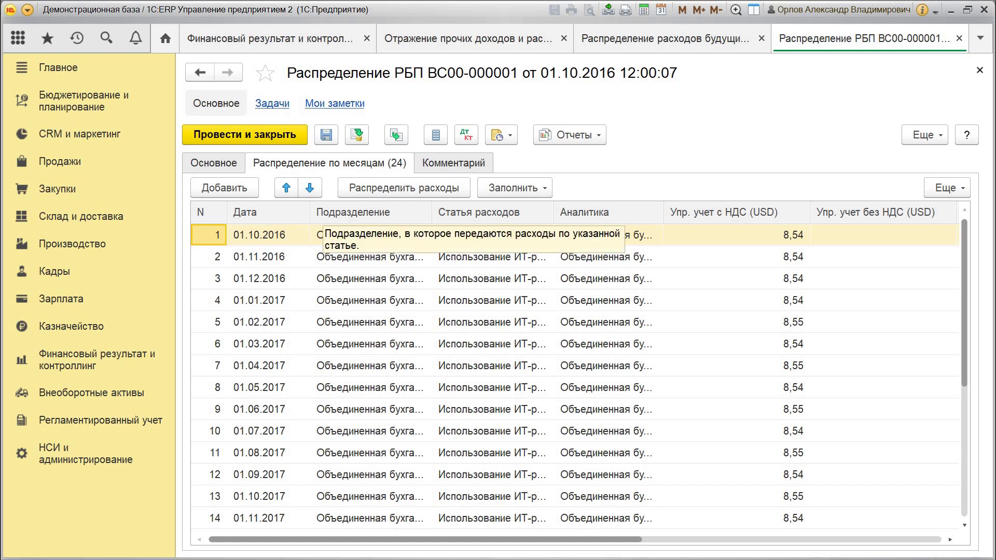
- Generate the «Движения документа» report for the deferred expense distribution document and collapse all its register sections to review which registers are affected
click(569, 135)
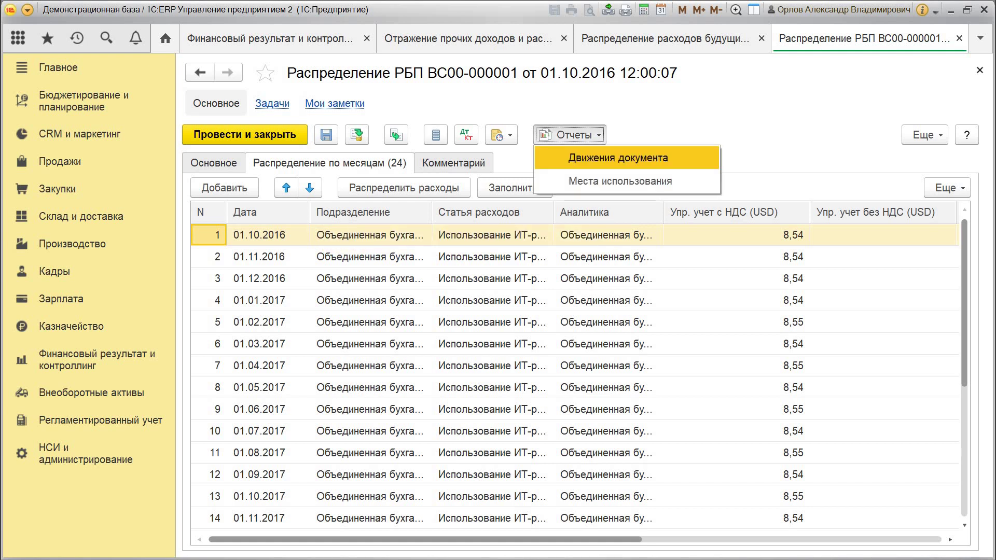
key(Return)
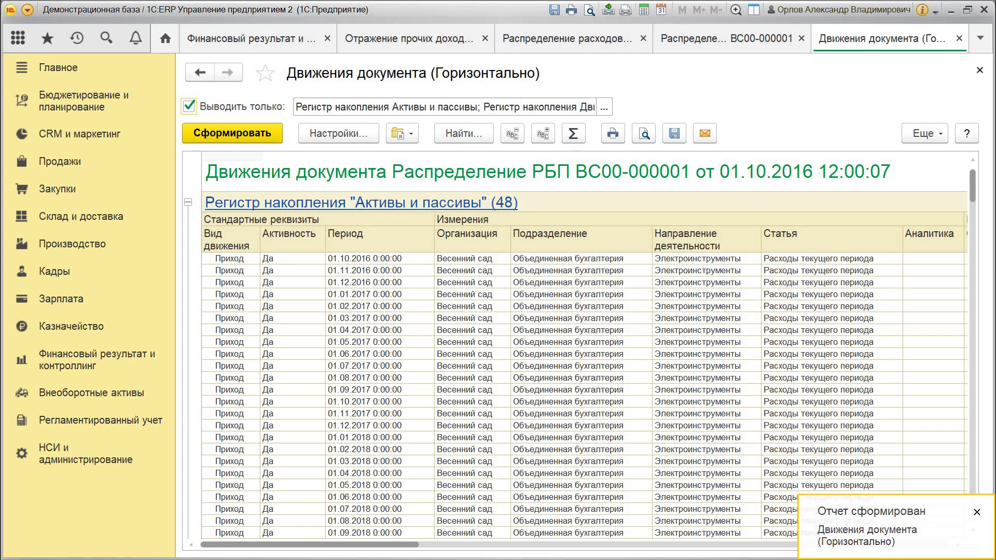
click(188, 201)
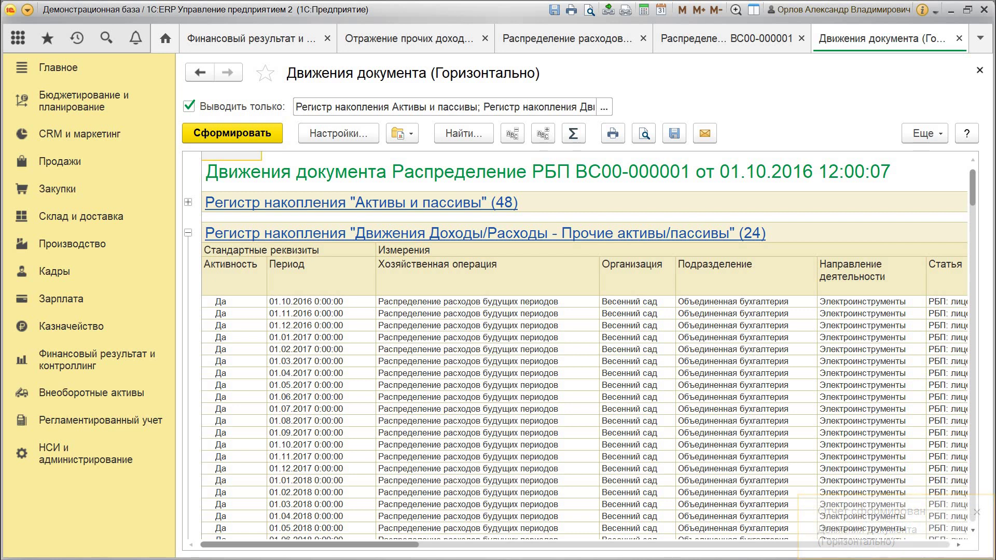
click(188, 233)
click(726, 263)
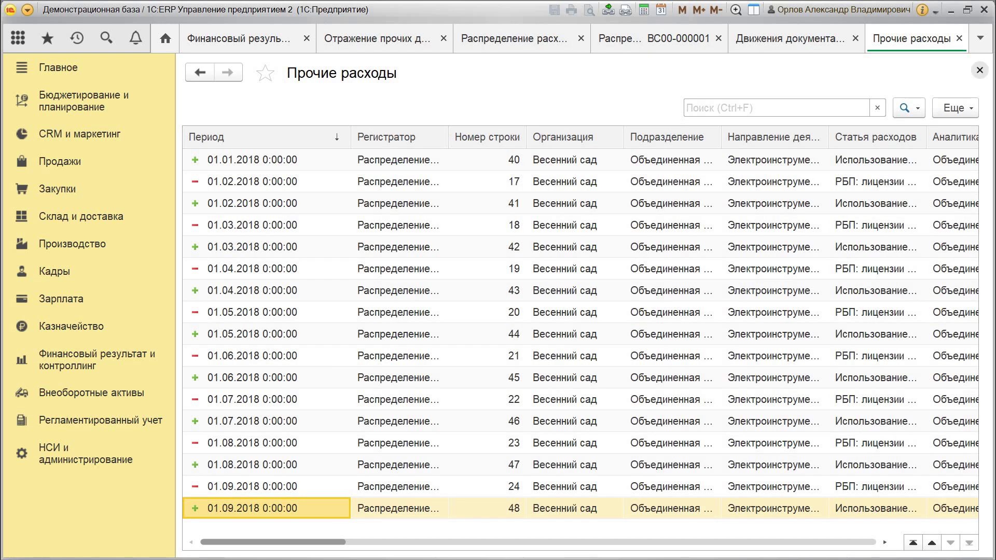
click(979, 70)
click(188, 264)
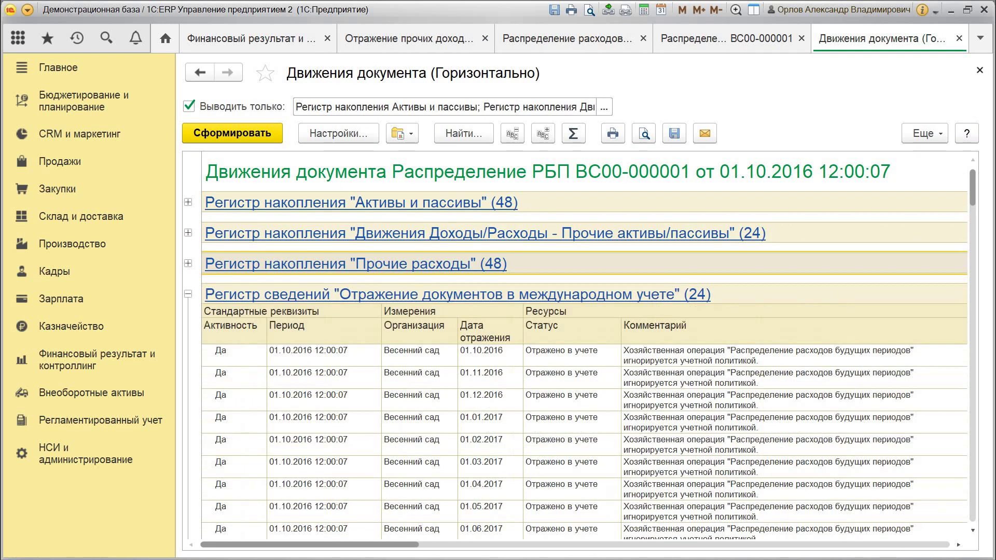
click(188, 294)
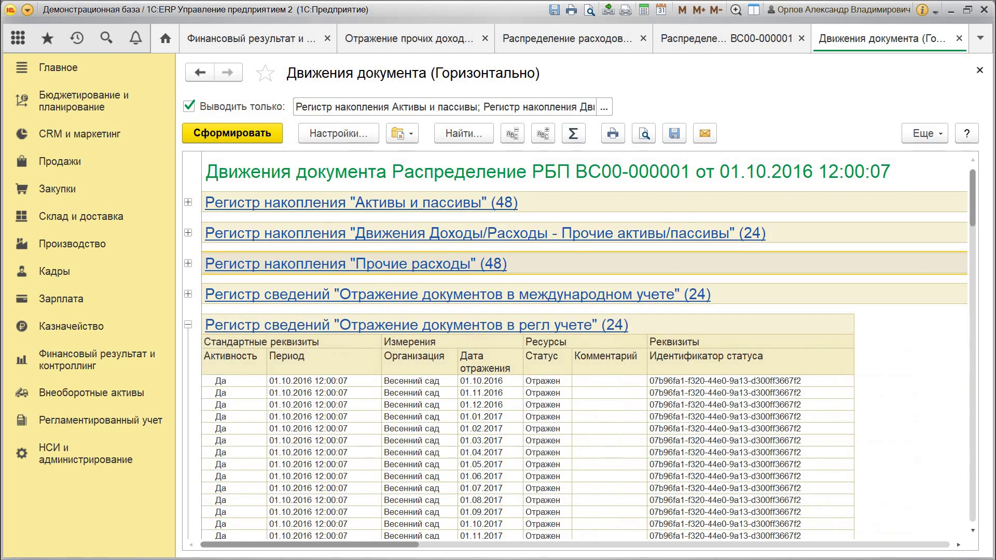
click(188, 325)
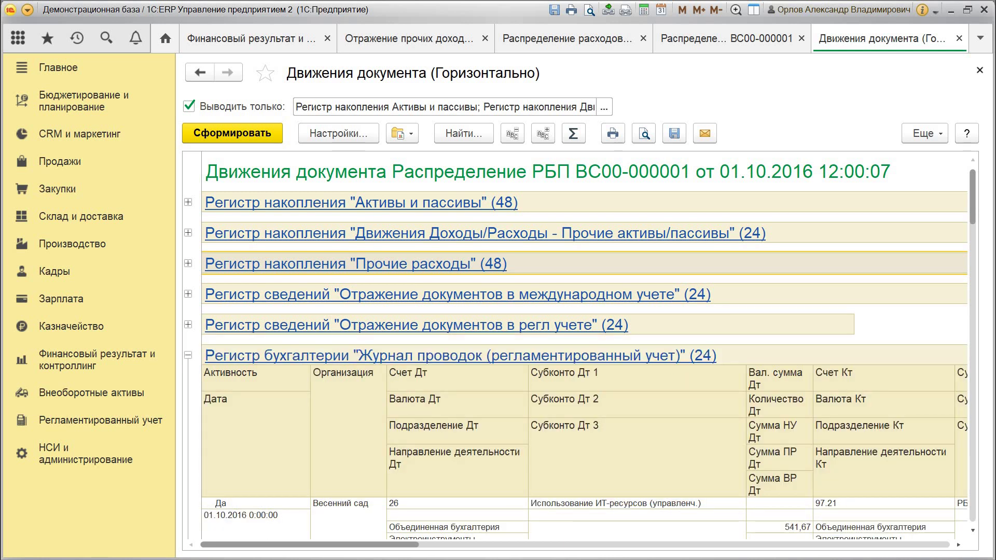
click(188, 356)
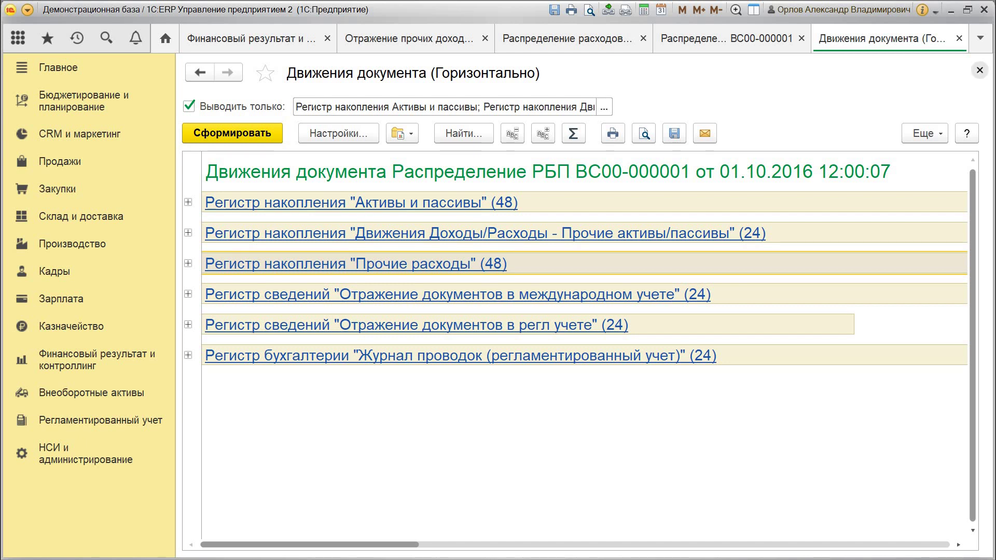
- Close the document movements report, the distribution document and the «Распределение расходов будущих периодов» list
click(979, 70)
click(979, 70)
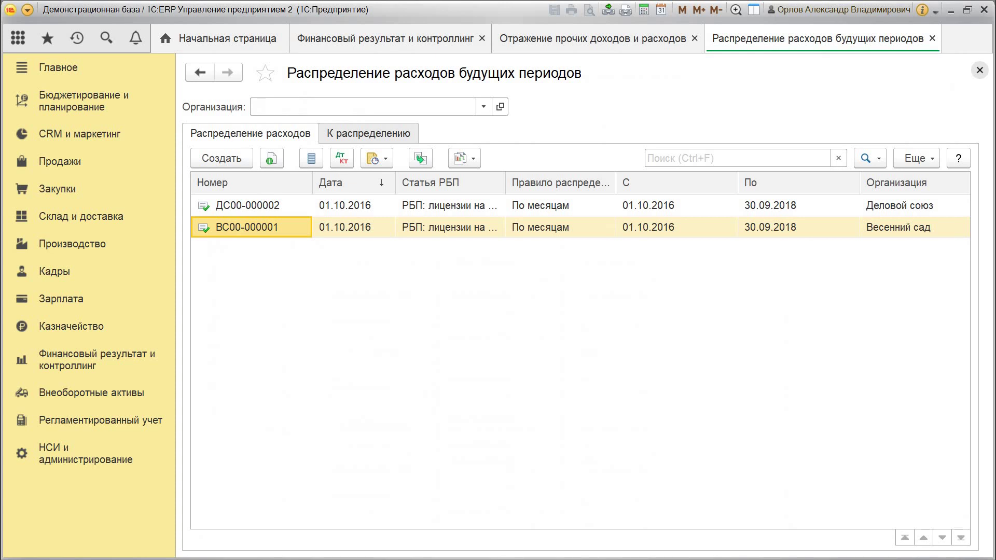
click(979, 70)
- Locate the «Отражение зарплаты в финансовом учете» command in the «Финансовый результат и контроллинг» section
click(97, 360)
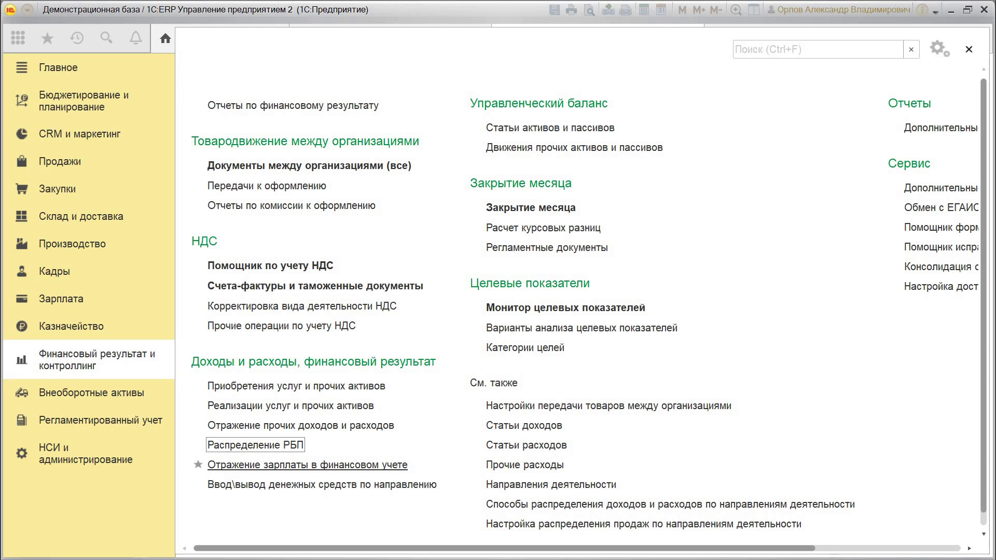
right_click(366, 467)
key(Return)
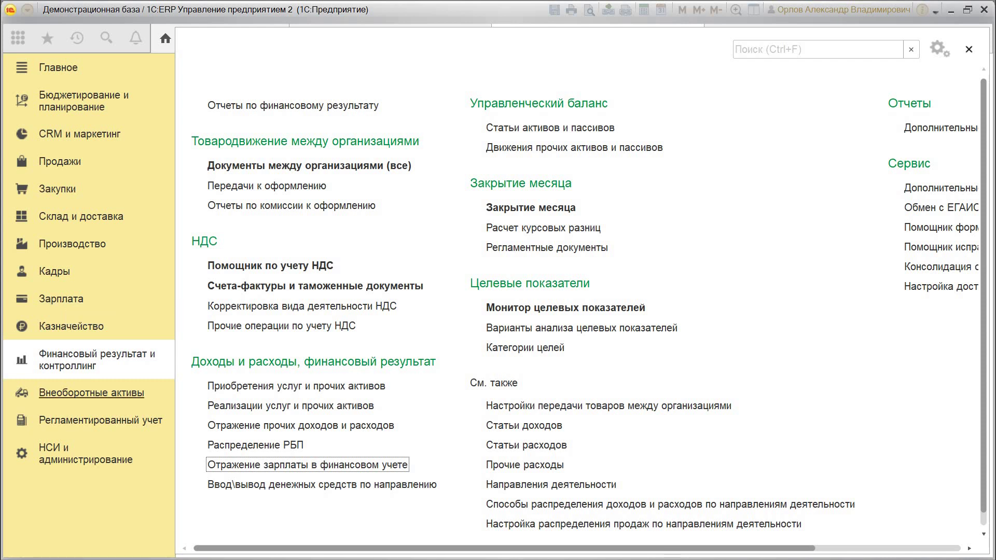
- Open the «Регламентированный учет» settings under «НСИ и администрирование» and review the «Отражение операций» and «Отчетность» groups
click(67, 454)
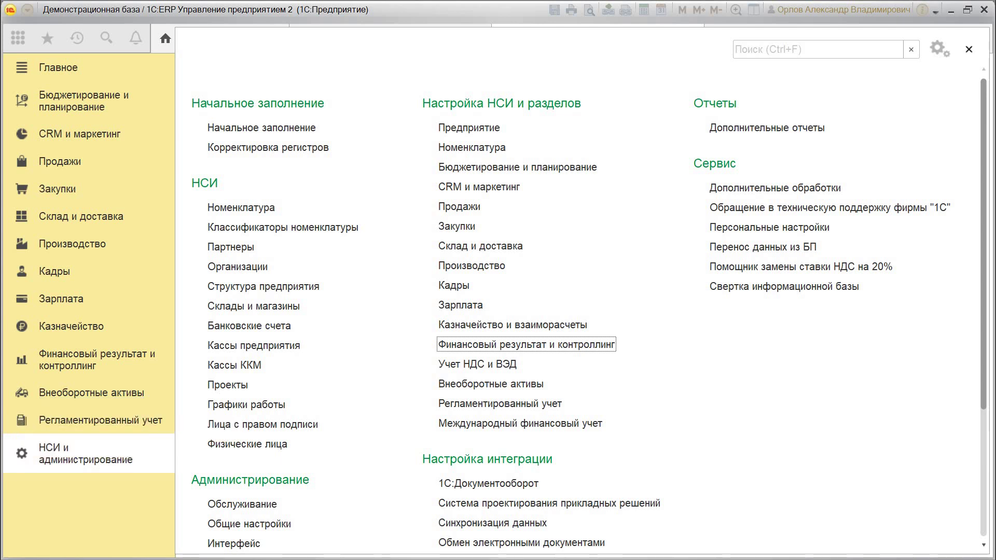
scroll(499, 349, down, 4)
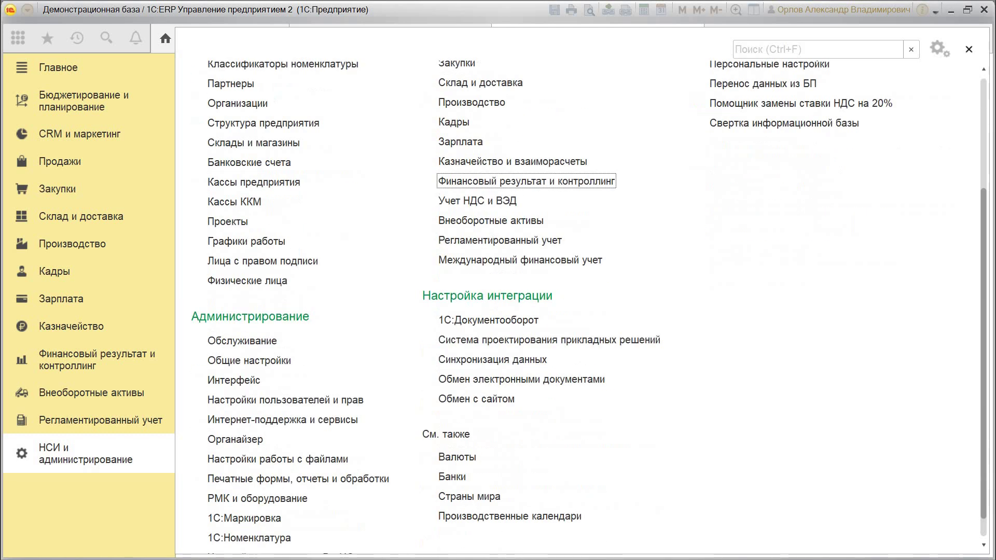
scroll(499, 349, up, 3)
click(499, 349)
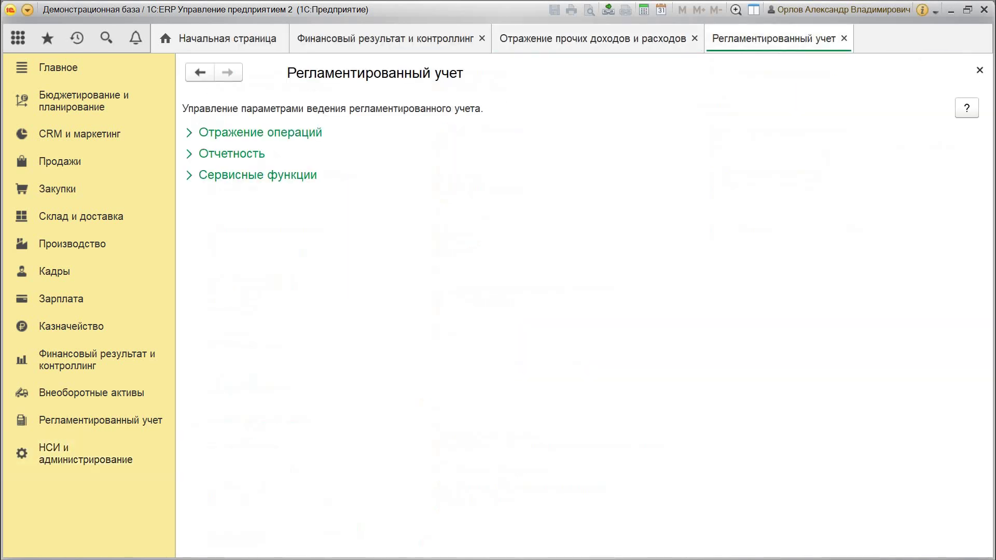
click(189, 133)
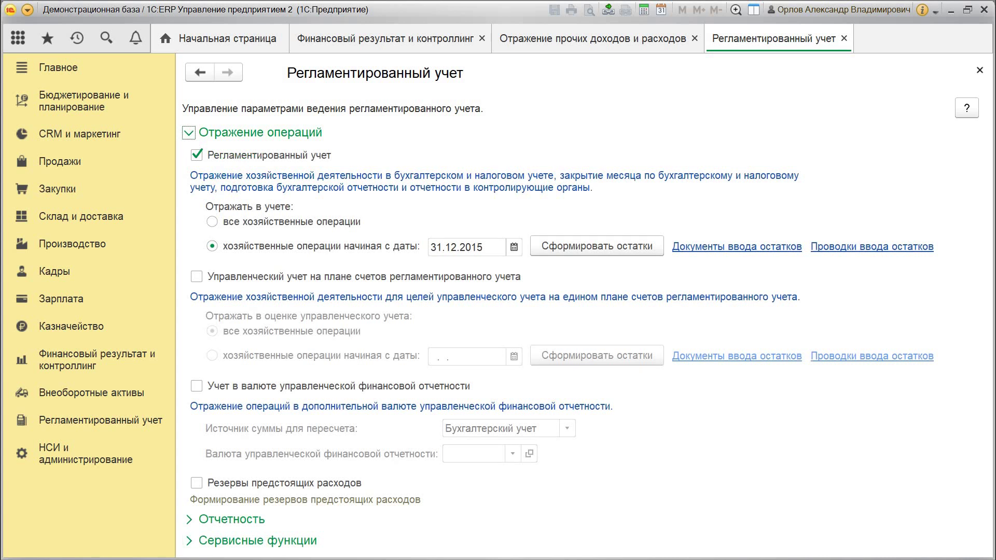
click(188, 519)
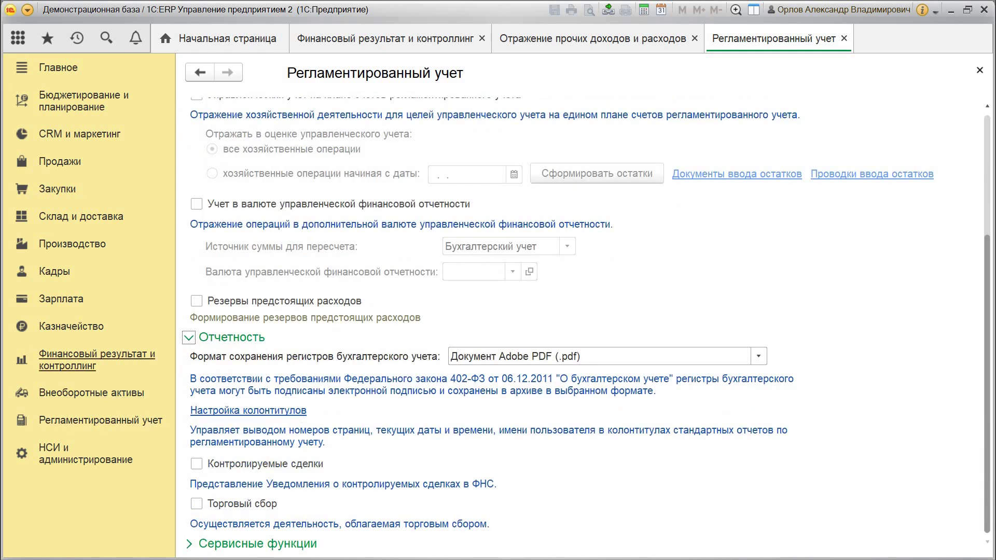
click(86, 397)
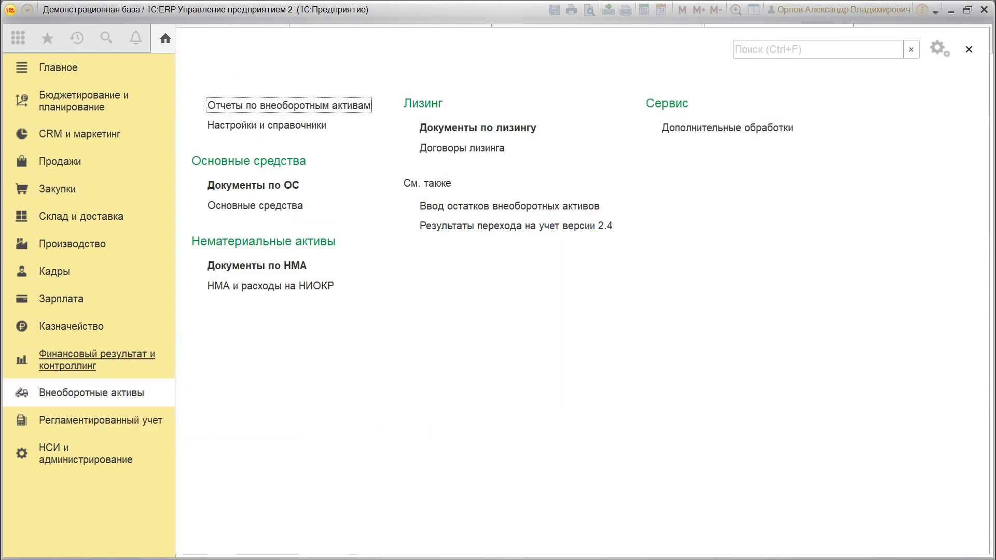
click(97, 359)
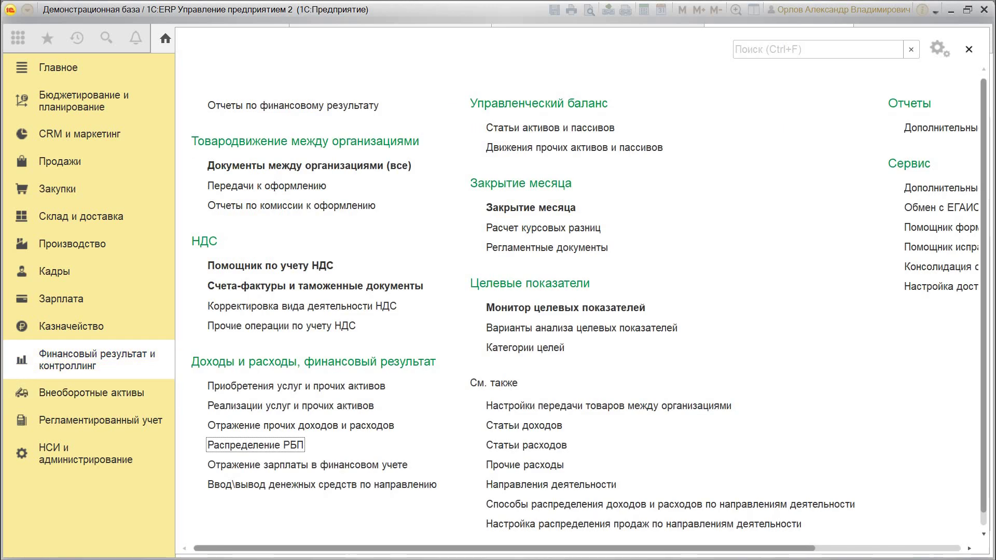
click(85, 459)
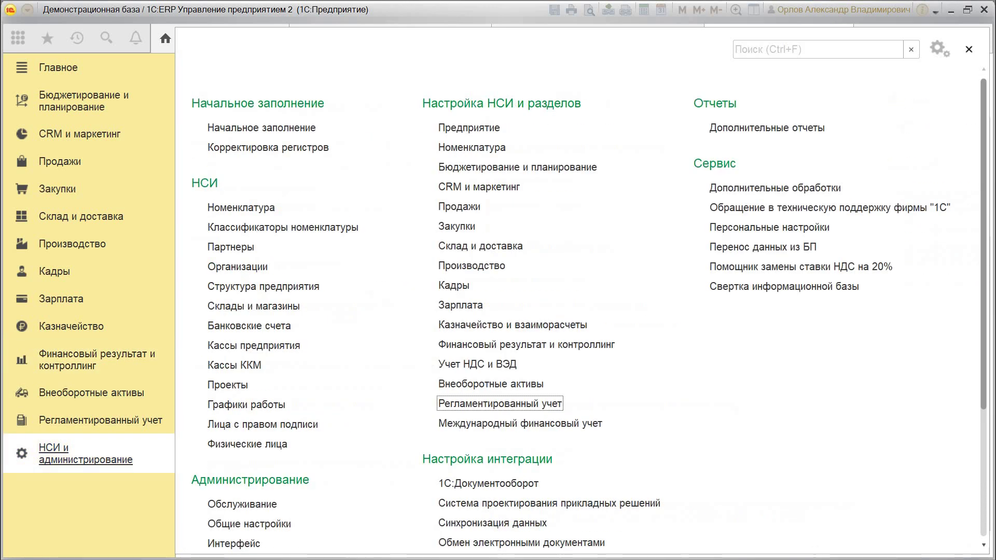
- Open «Отражение документов в регл. учете» from the «Регламентированный учет» section
click(101, 420)
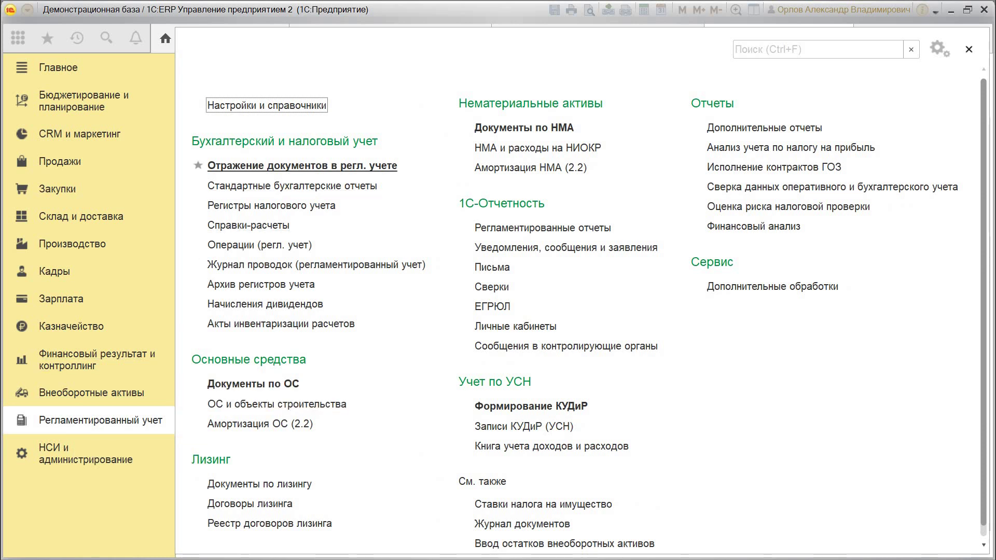
click(303, 166)
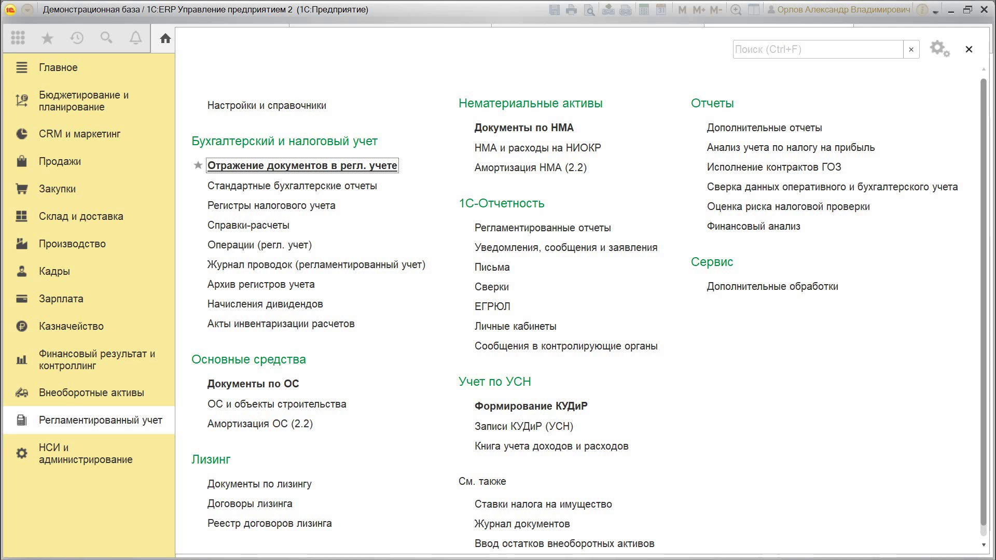
key(Return)
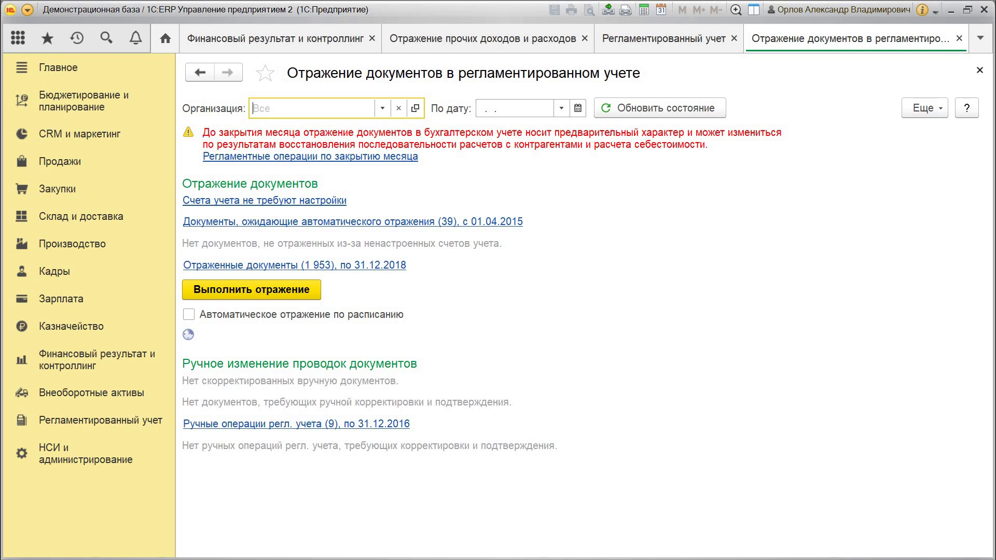
- Open the account settings for document reflection and review categories from «Номенклатуры у контрагентов» and «ТМЦ в эксплуатации» through to «Производства»
scroll(477, 394, down, 4)
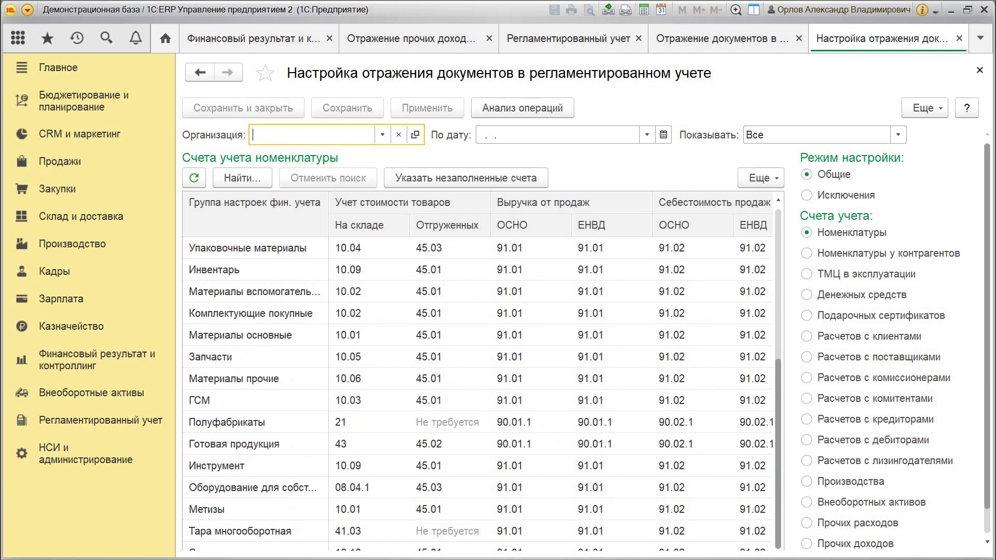
click(807, 253)
click(806, 274)
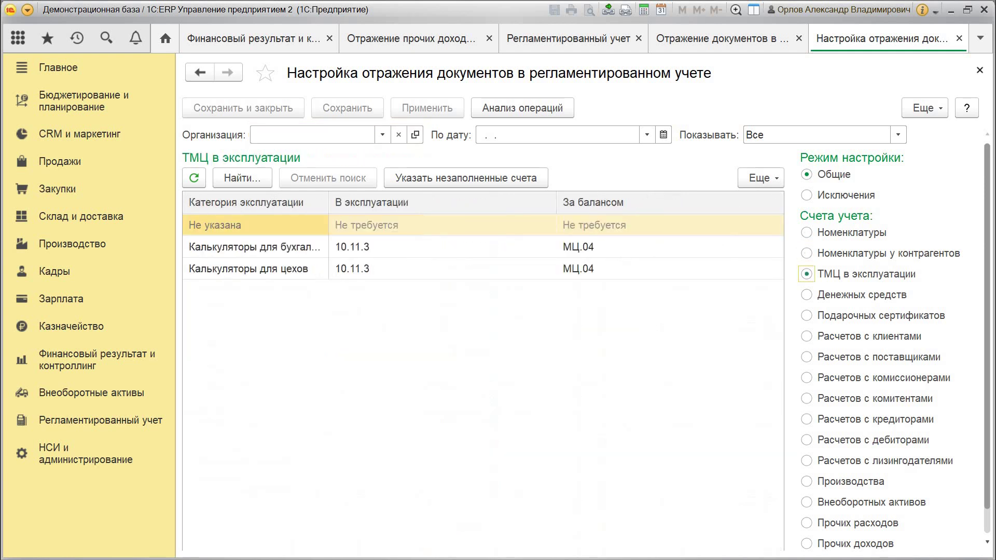
click(806, 315)
click(806, 377)
click(806, 460)
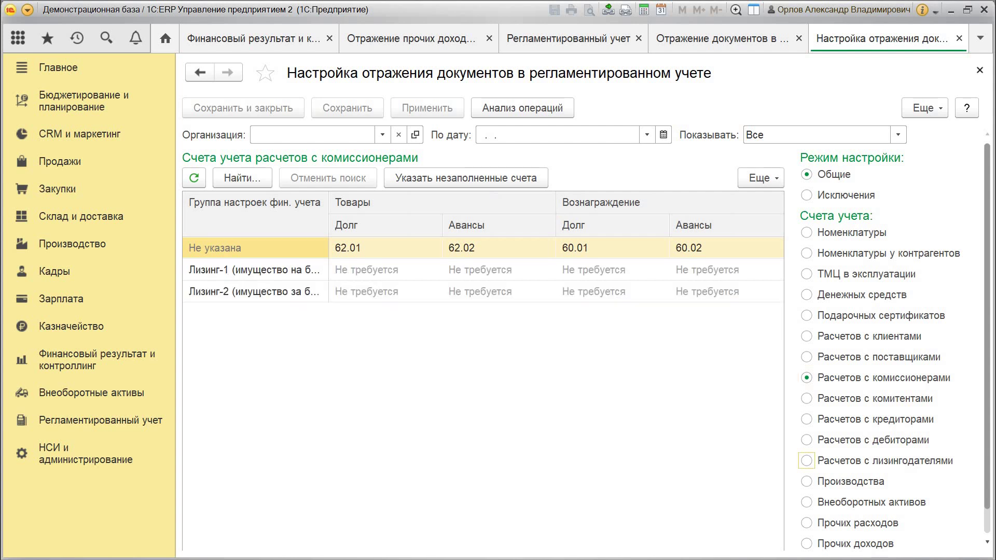
click(807, 481)
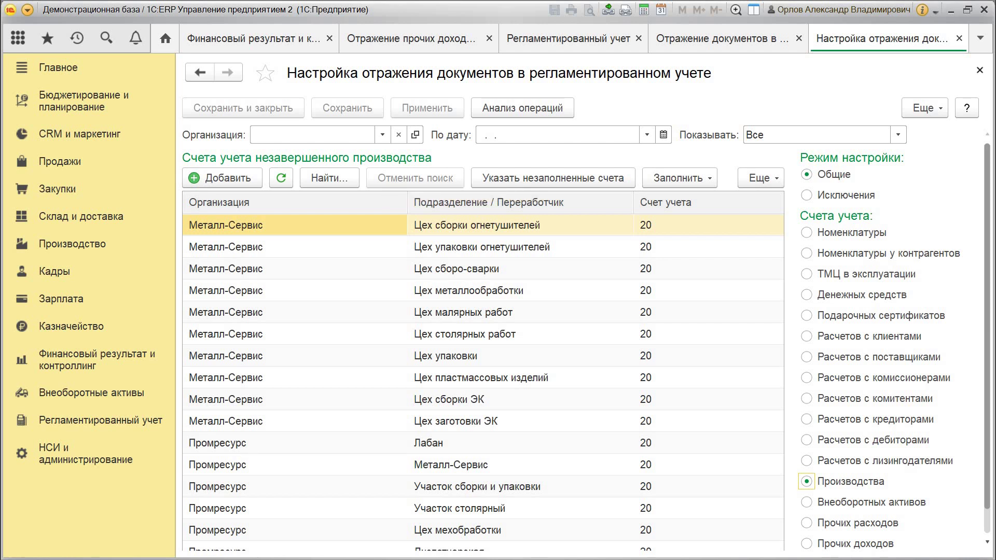
- Open the 30.09.2017 goods and services purchase from База "Электротовары" in the «Документы закупки (все)» journal
click(57, 189)
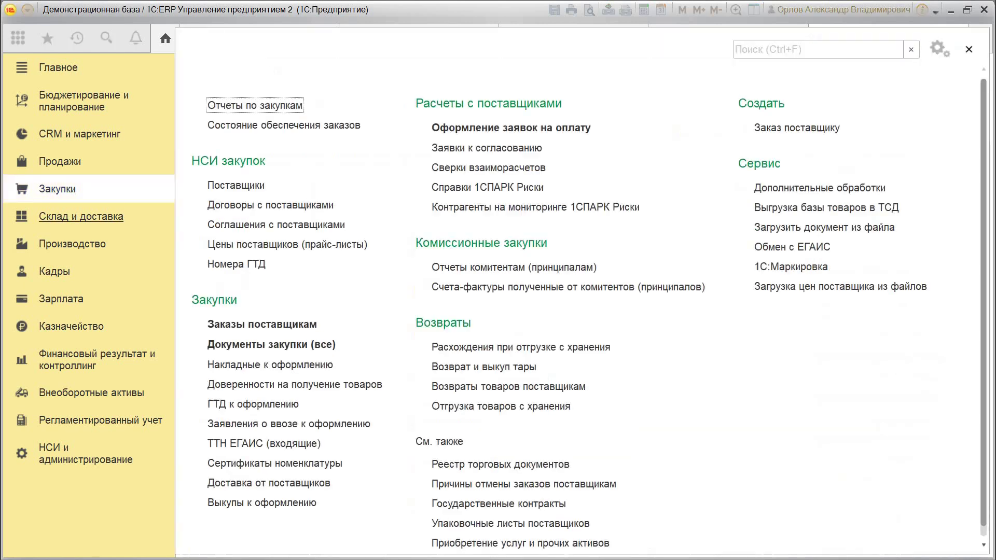
click(271, 345)
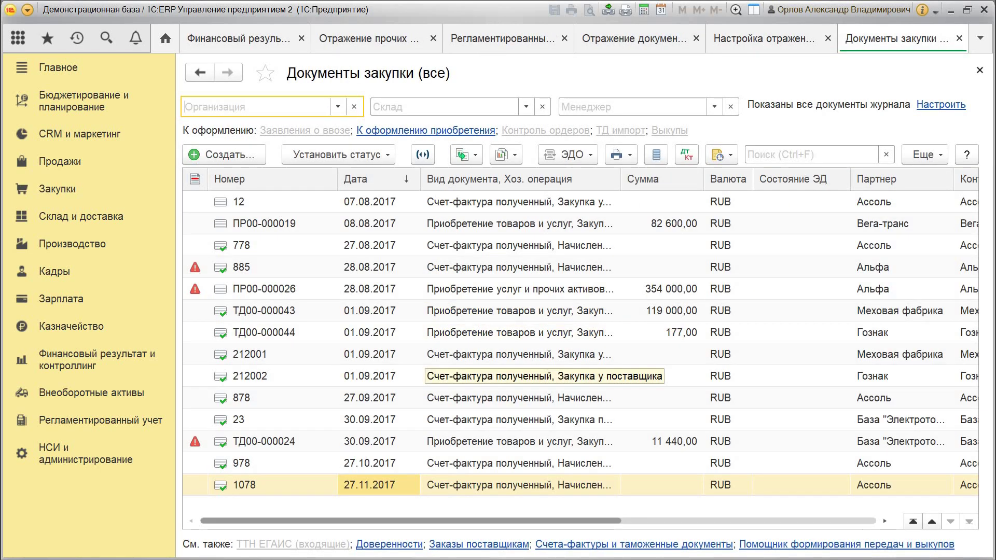
click(378, 441)
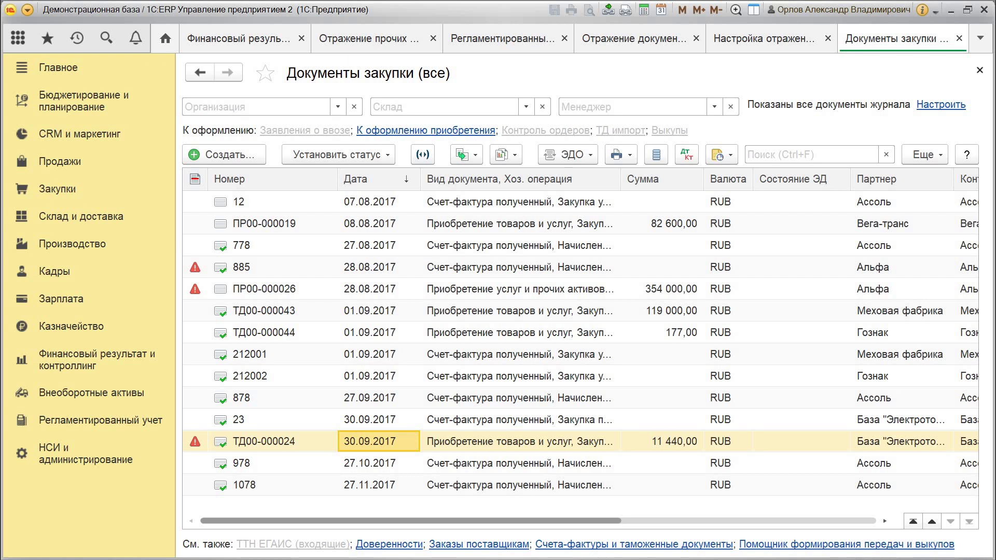
key(Return)
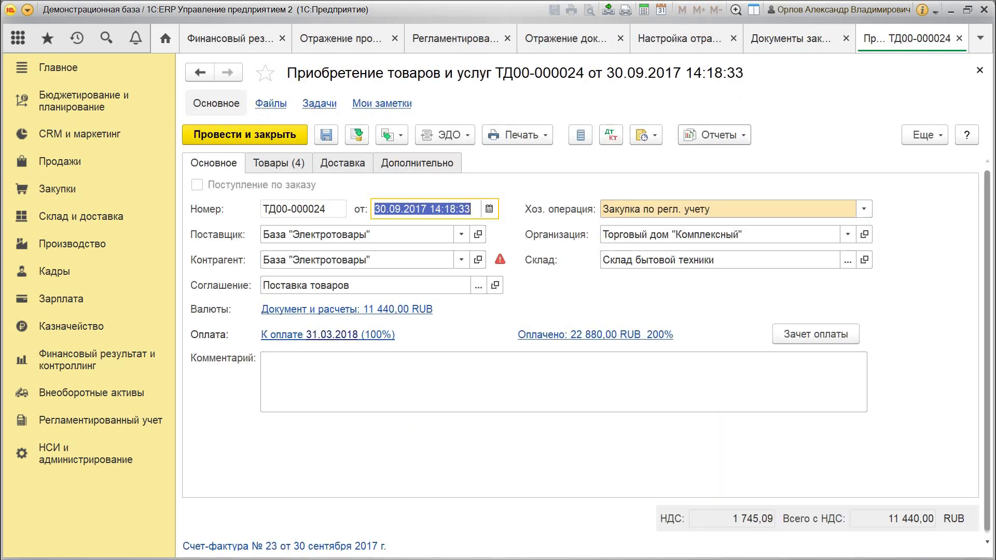
- Generate the «Движения документа» report for the purchase and examine its registers down to the «Журнал проводок (регламентированный учет)» entries
click(714, 135)
key(Return)
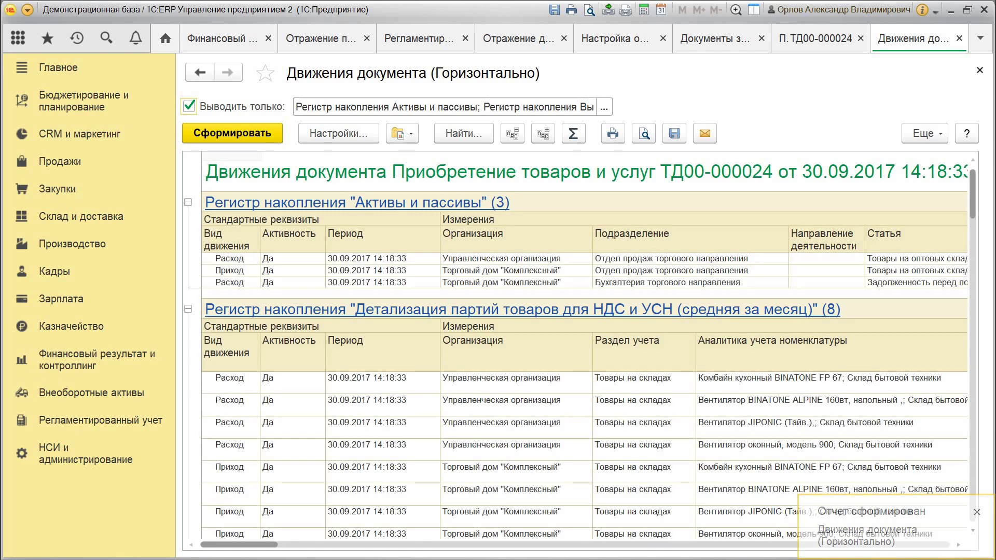
scroll(575, 345, down, 12)
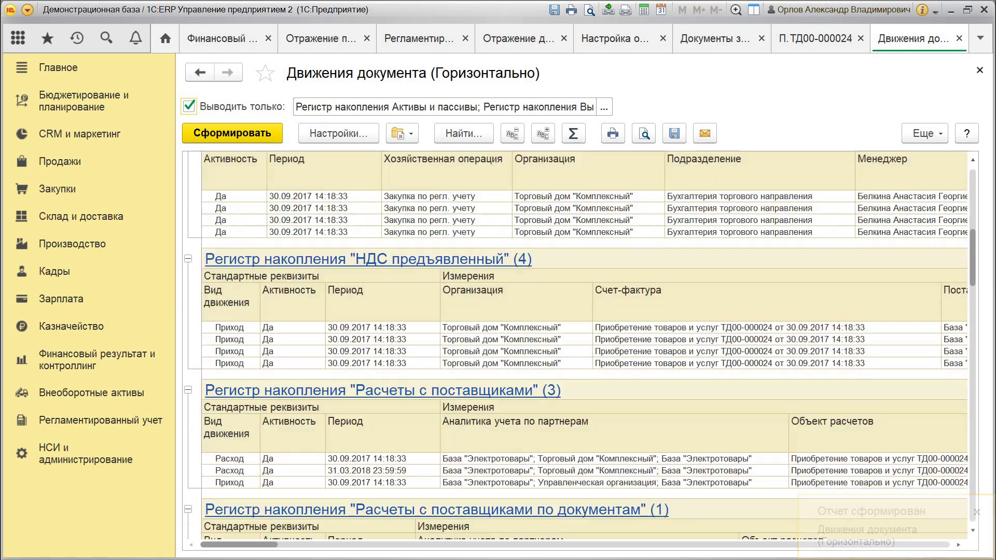
scroll(576, 345, down, 15)
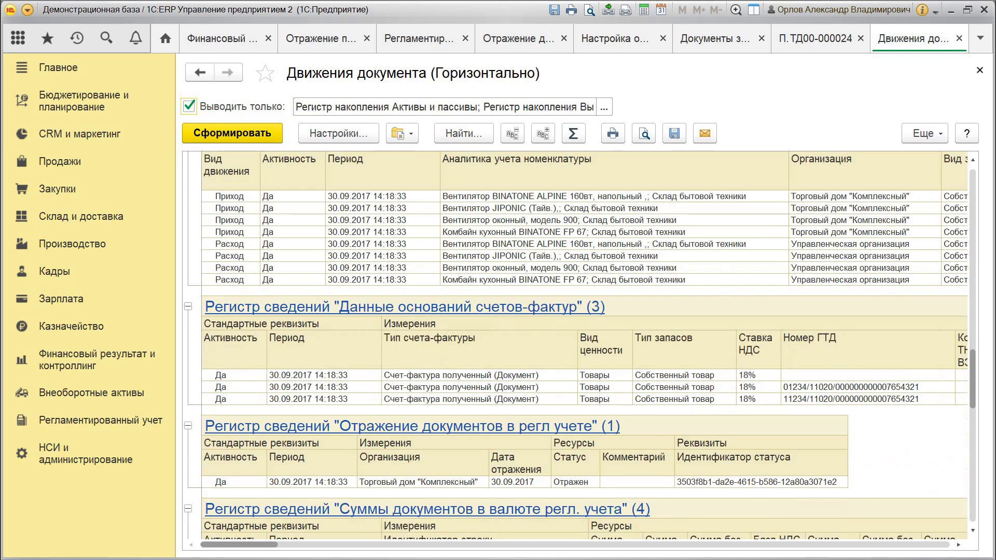
scroll(575, 345, down, 6)
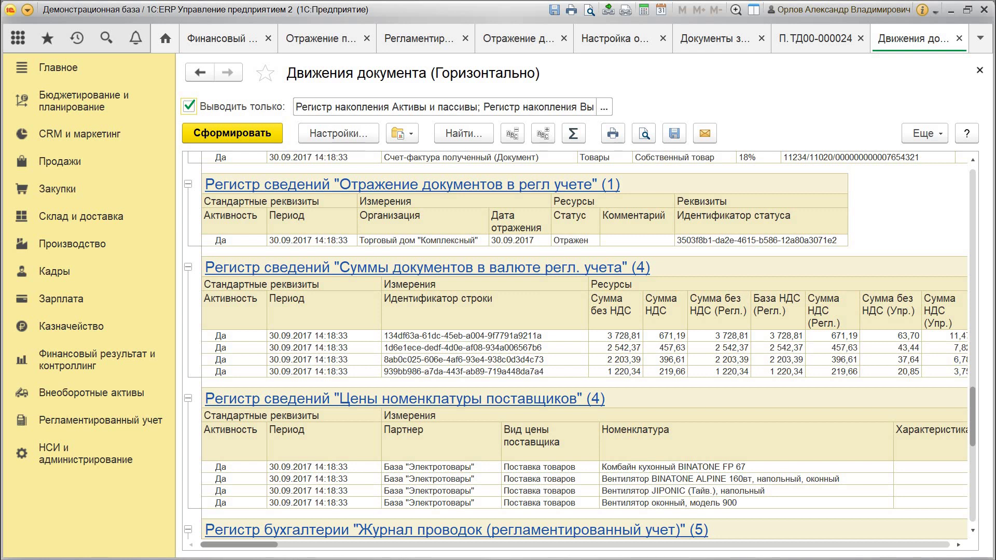
scroll(575, 344, down, 5)
scroll(576, 345, down, 3)
scroll(576, 345, up, 3)
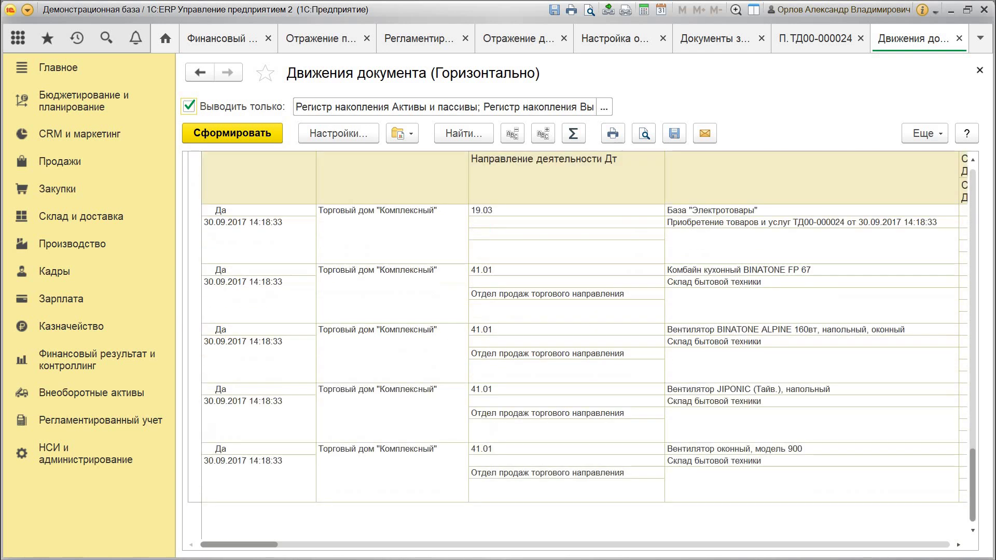
- Close the movements report, the purchase document, the purchase documents journal and the document reflection settings
scroll(576, 345, up, 1)
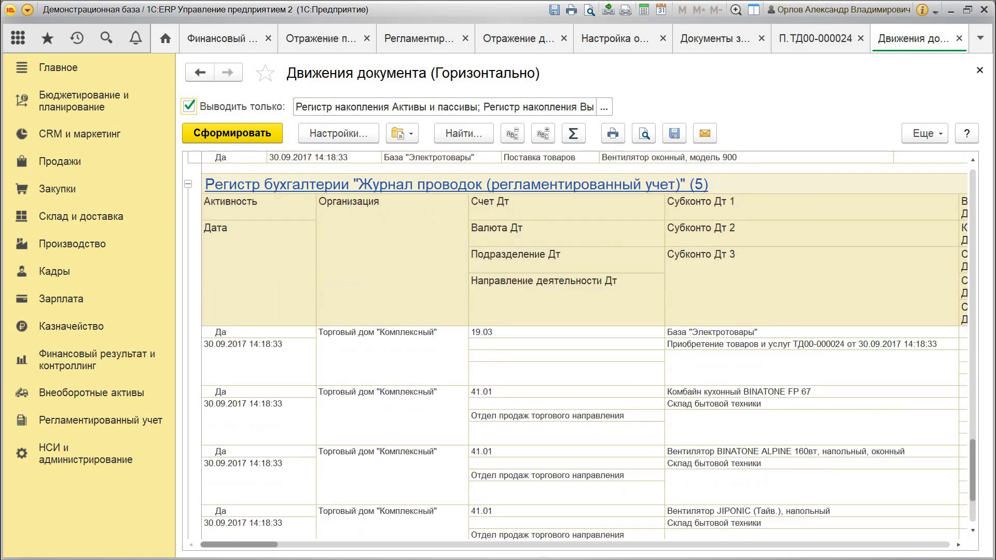
click(979, 70)
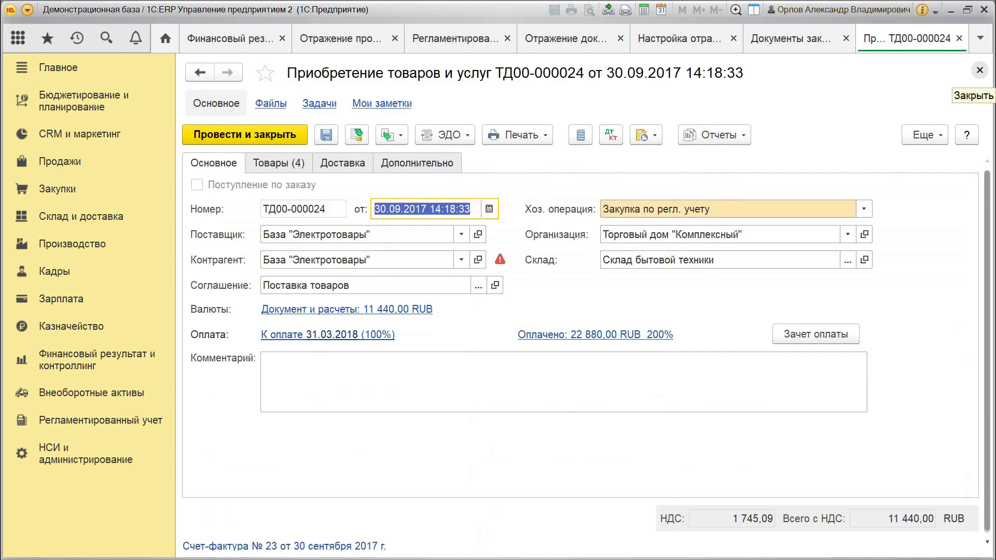
click(979, 70)
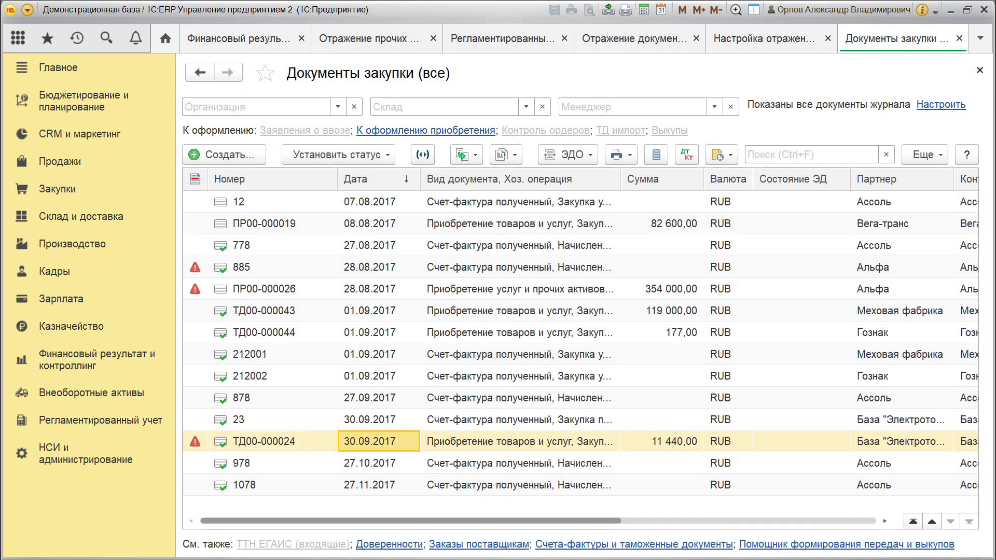
click(979, 71)
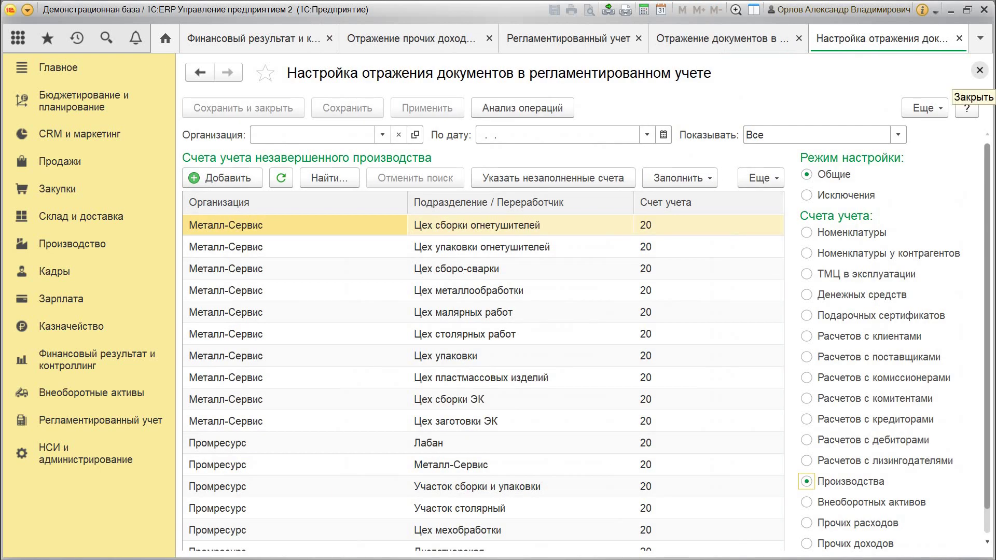
click(979, 70)
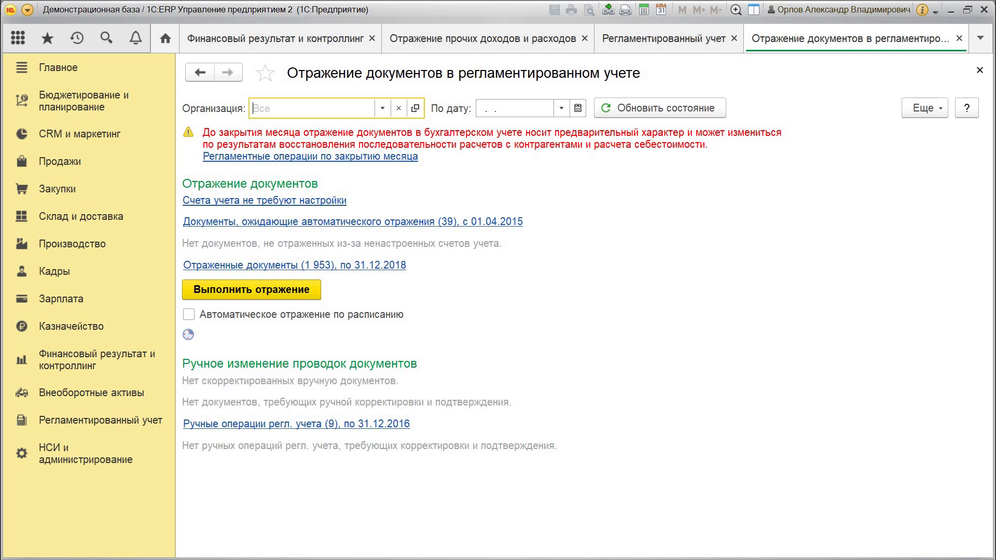
- Open «Модели бюджетирования» through «Настройки и справочники» of «Бюджетирование и планирование», and open the «Экземпляры бюджетов» list
click(83, 101)
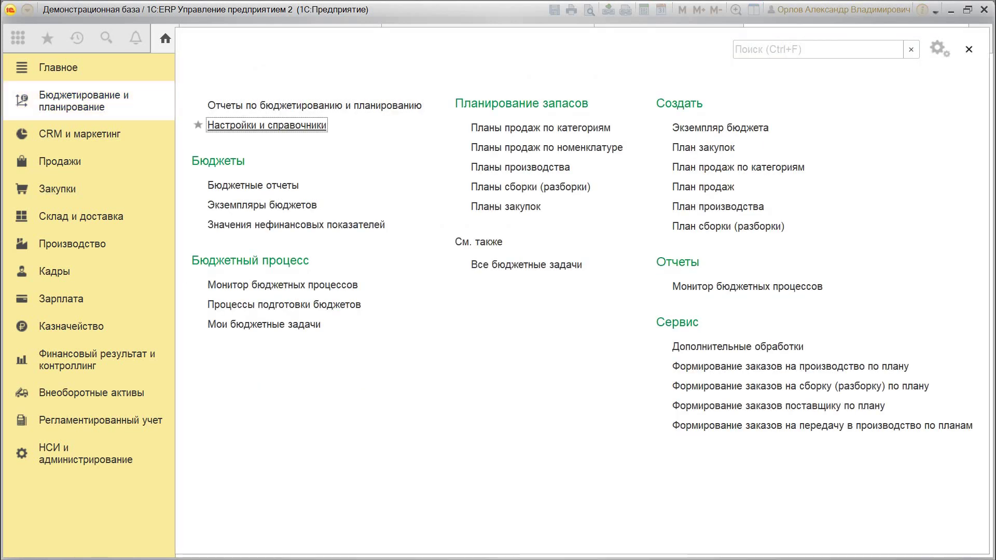
click(197, 125)
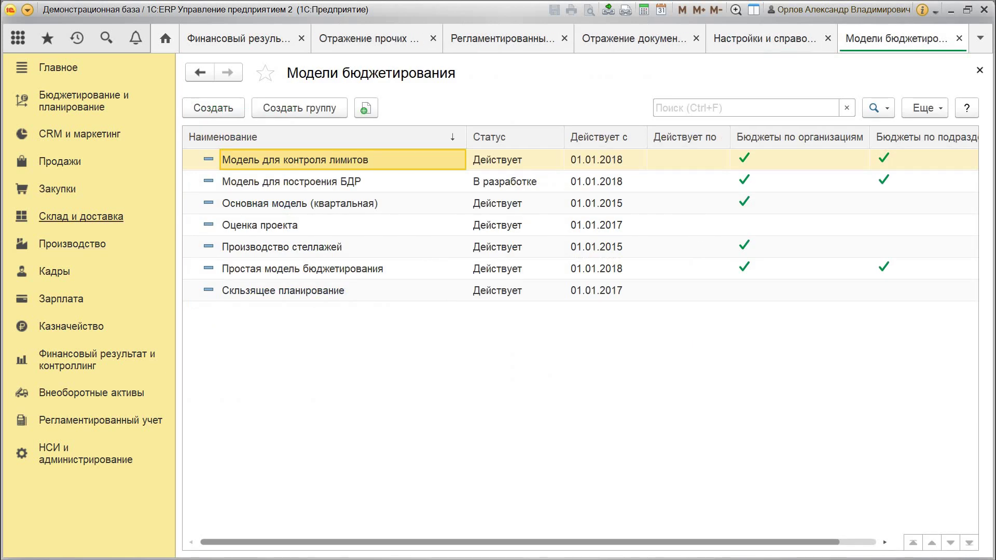
click(83, 101)
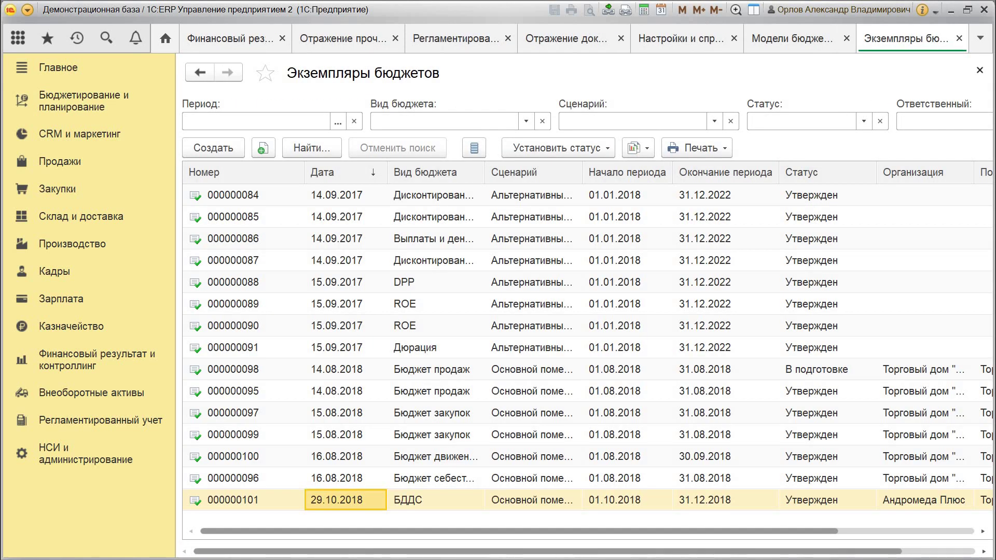
- Widen the «Вид бюджета» column of the «Экземпляры бюджетов» list enough to read the full budget names
click(242, 347)
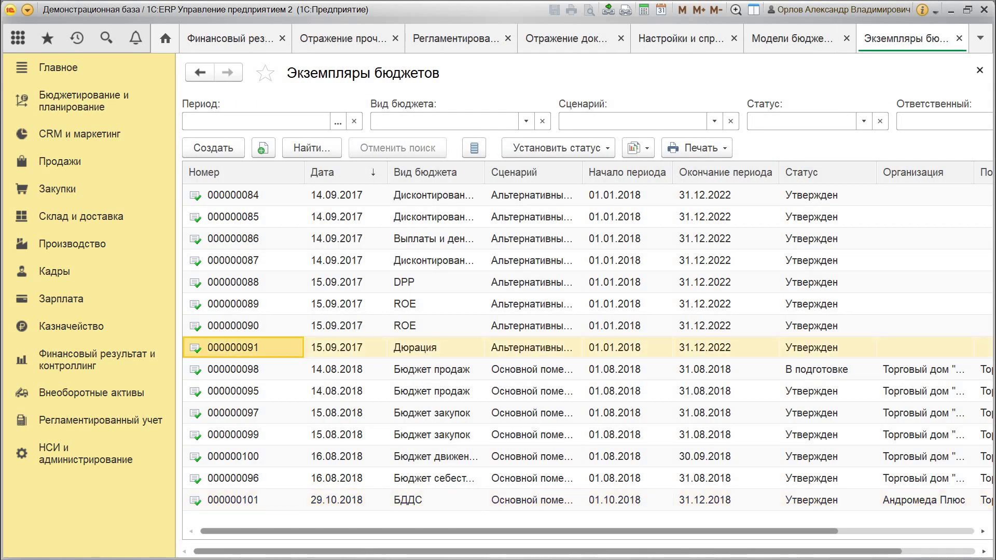
scroll(586, 347, up, 15)
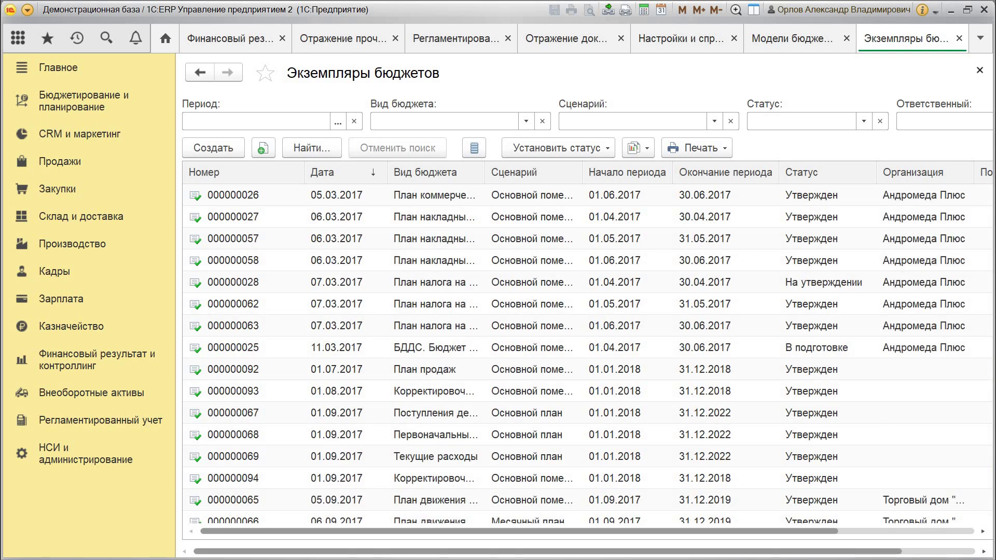
scroll(586, 348, up, 6)
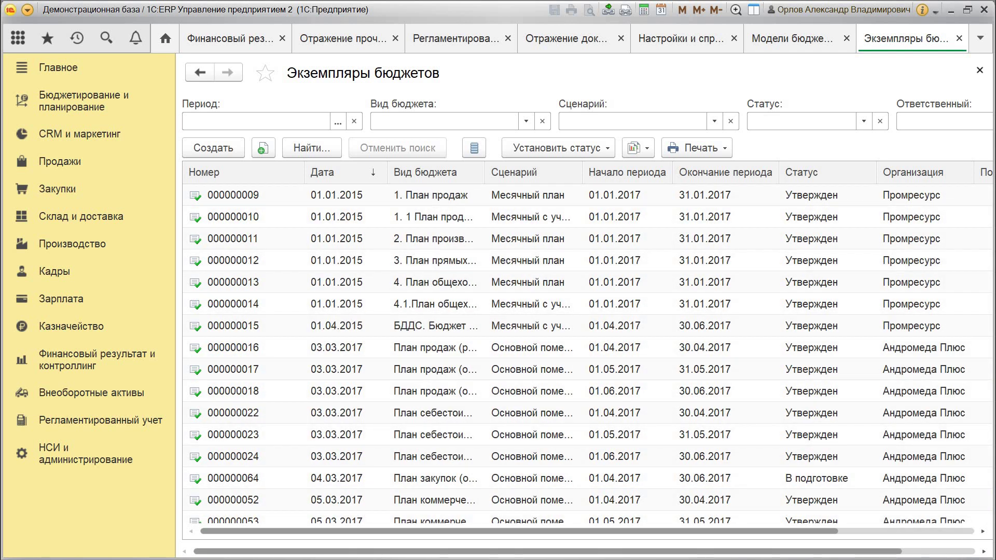
drag(484, 172, 682, 172)
- Look through the budget kinds in the «Экземпляры бюджетов» list, from the 2015 plans to the 2018 budgets
scroll(586, 347, down, 20)
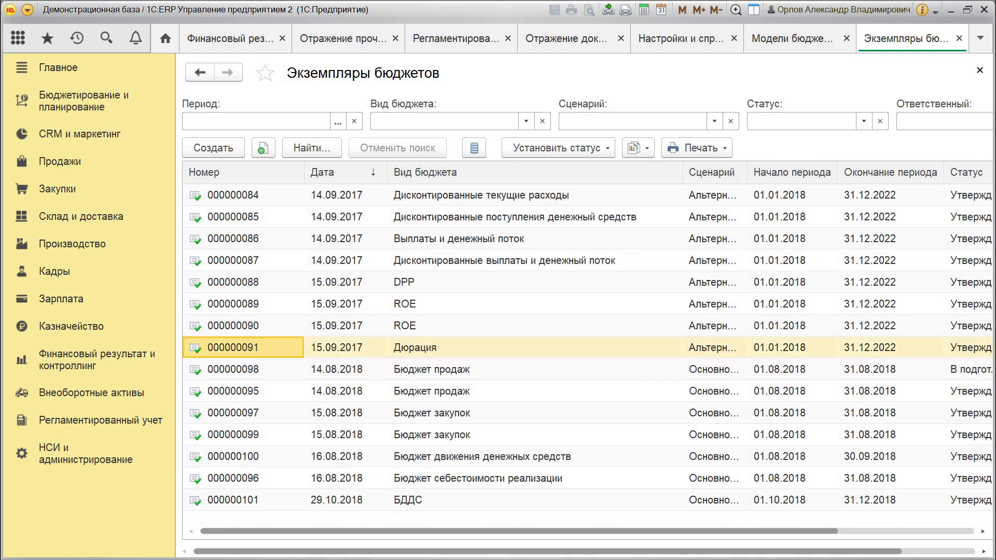
scroll(586, 347, up, 3)
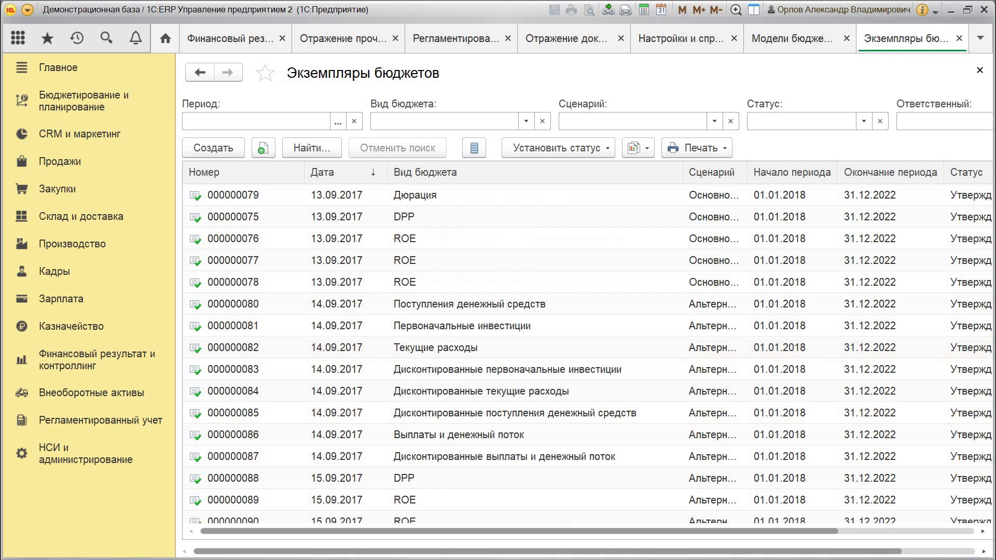
scroll(586, 347, up, 4)
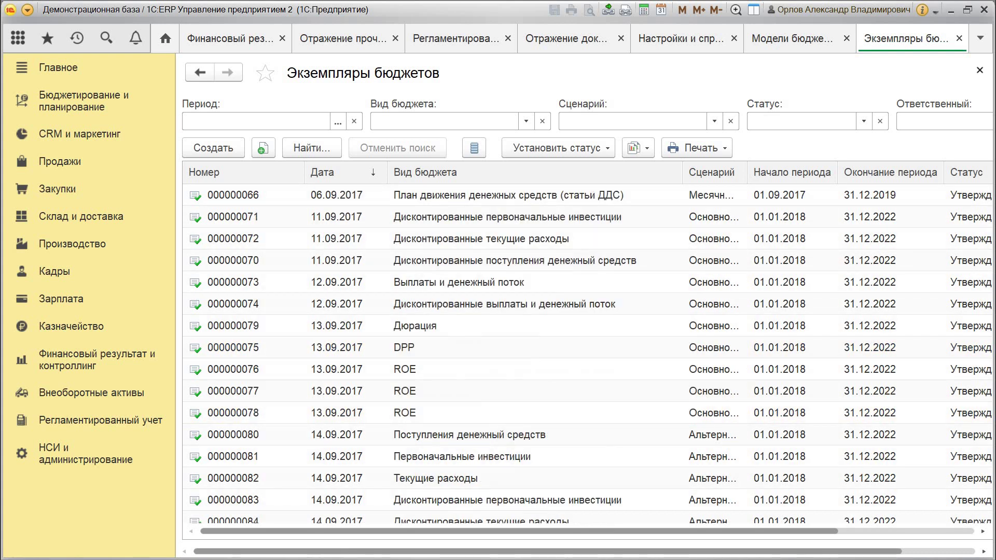
scroll(586, 348, up, 5)
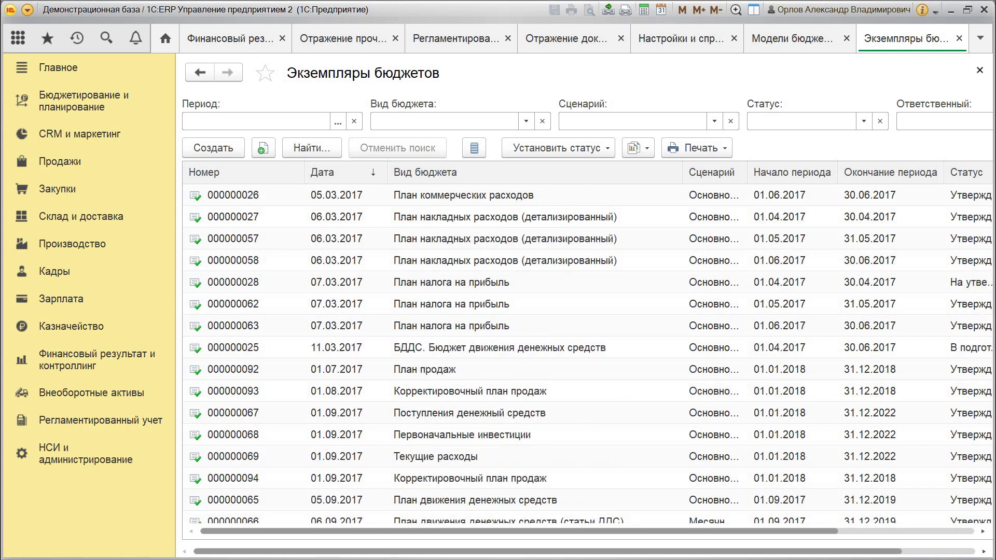
scroll(586, 347, up, 3)
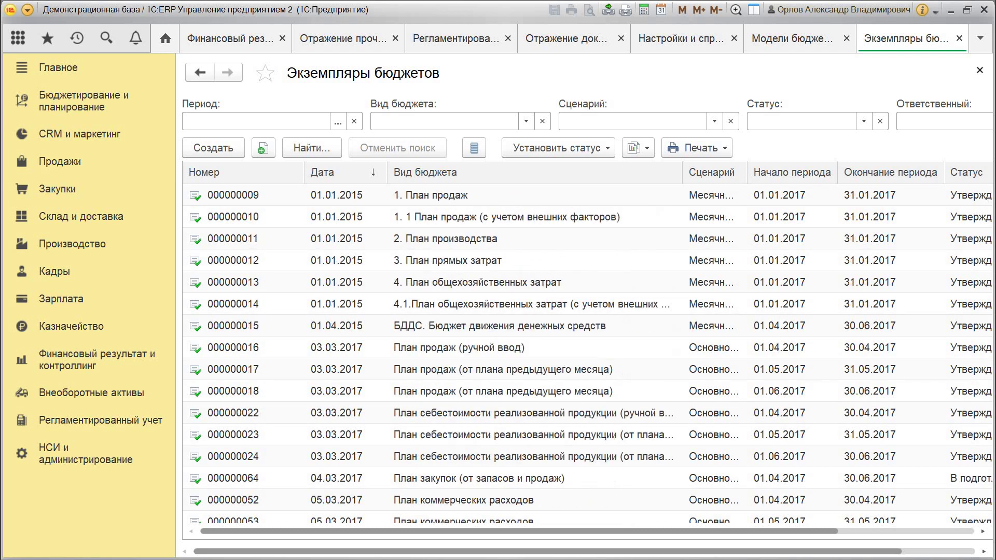
scroll(586, 348, down, 13)
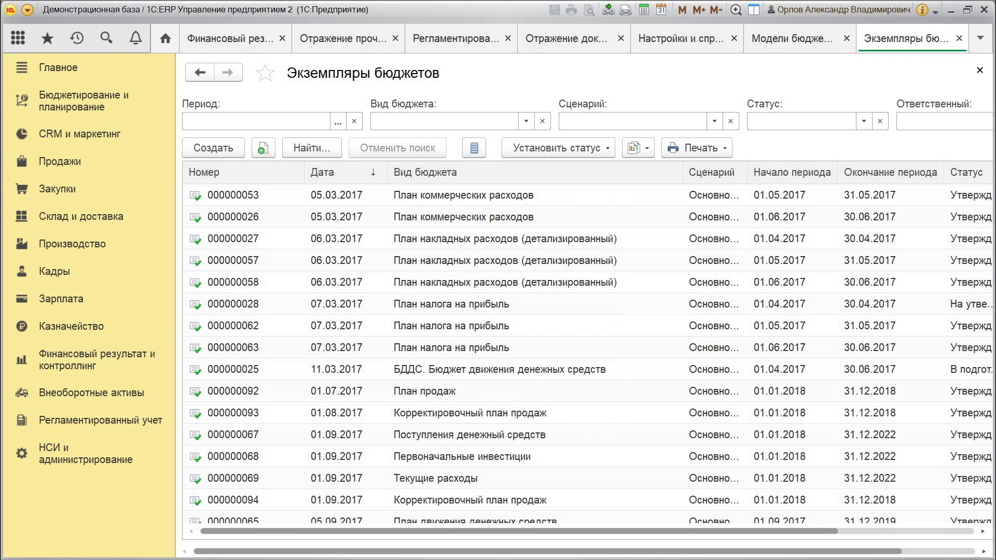
scroll(586, 347, down, 4)
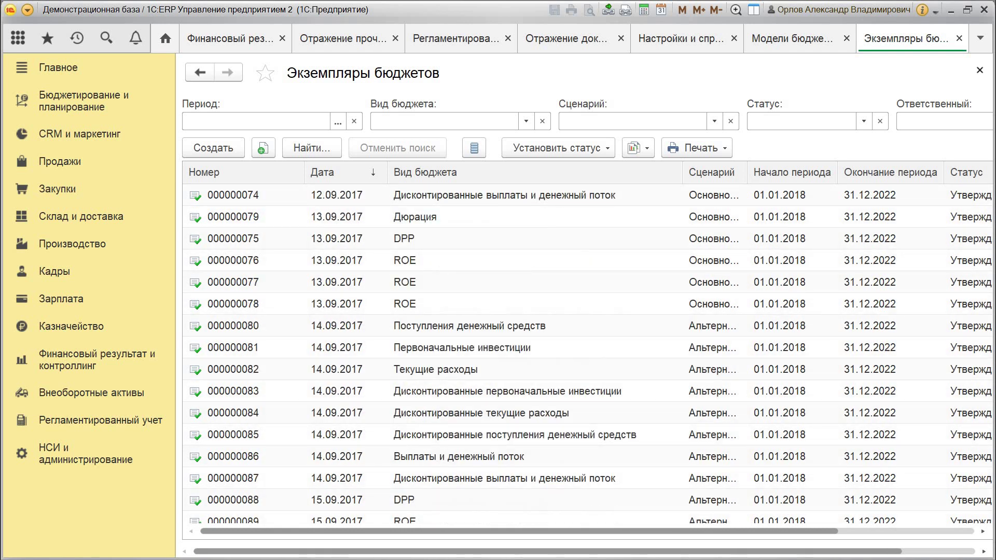
scroll(587, 357, down, 1)
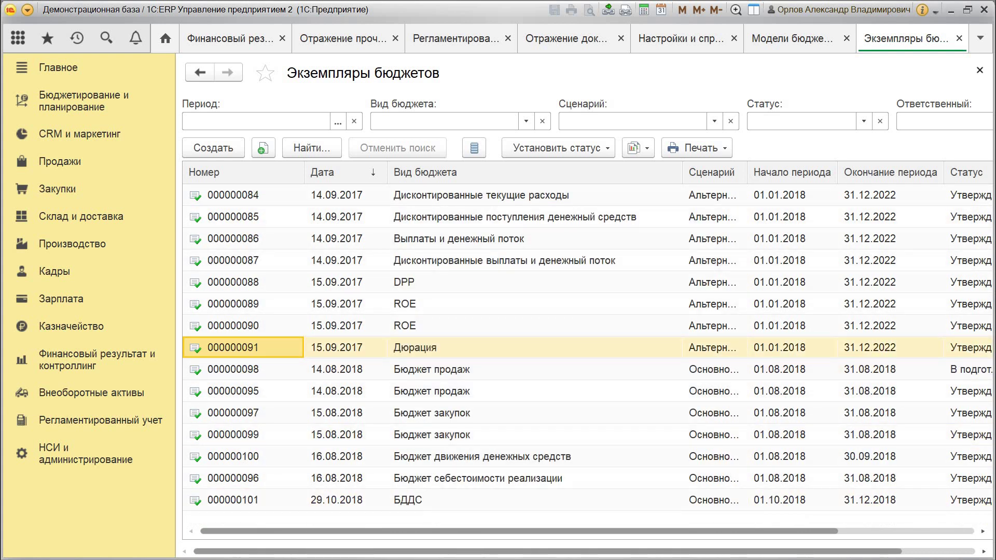
- Open the БДДС budget instance of 29.10.2018 and examine its «Выплата денежных средств» lines to the end of the table
click(534, 500)
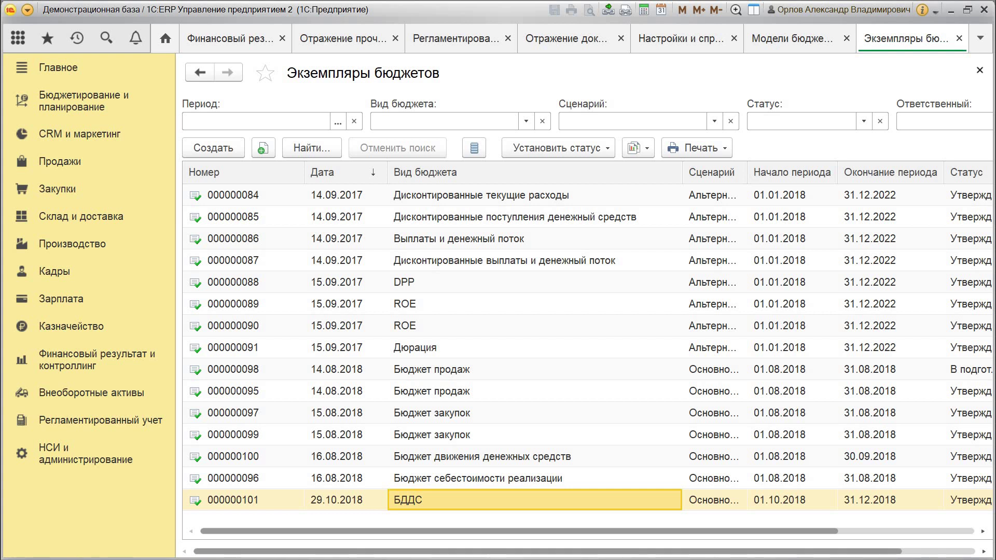
key(Return)
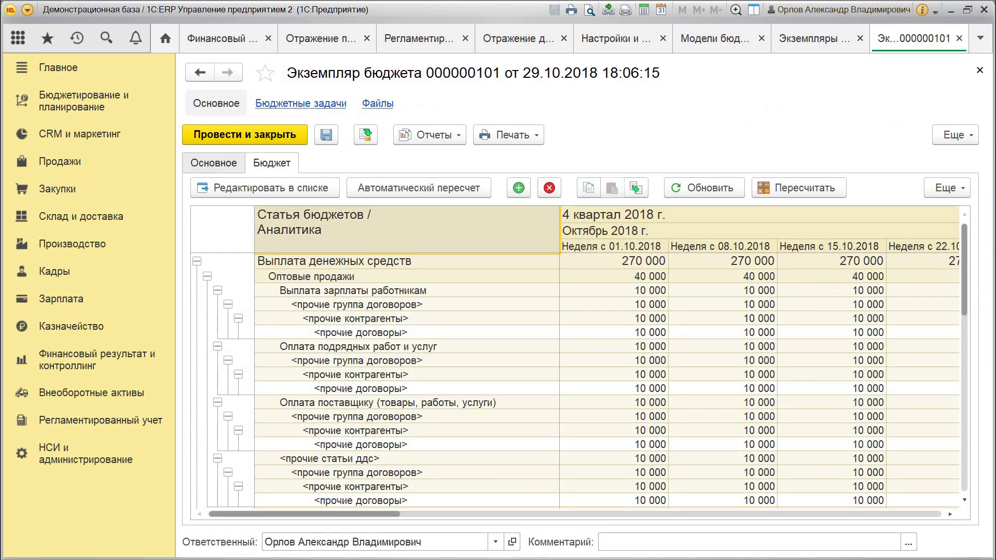
scroll(576, 363, down, 15)
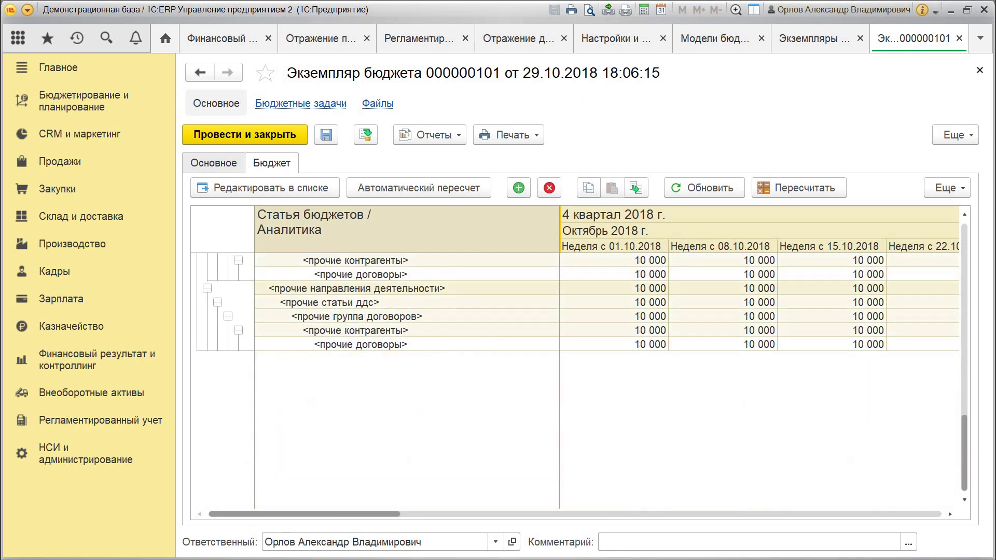
- Close the budget instance and all other open forms, returning to «Начальная страница»
key(ctrl+F4)
key(ctrl+F4)
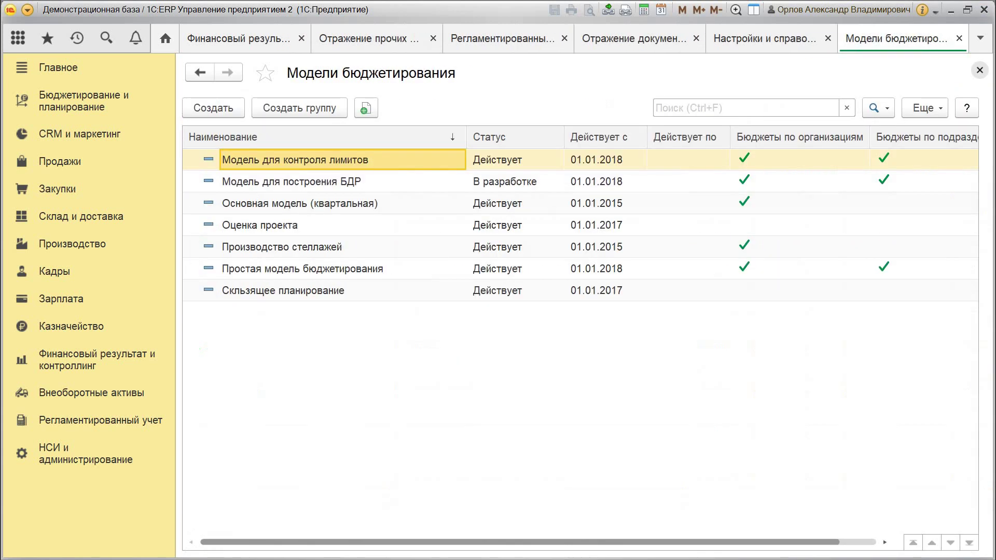
key(ctrl+F4)
key(ctrl+F4)
key(ctrl+F4)
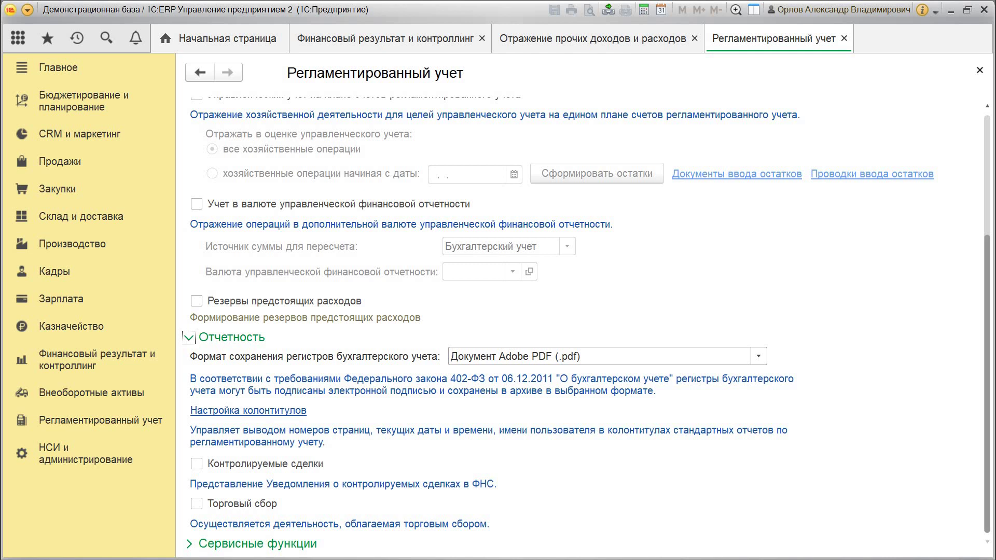
click(979, 70)
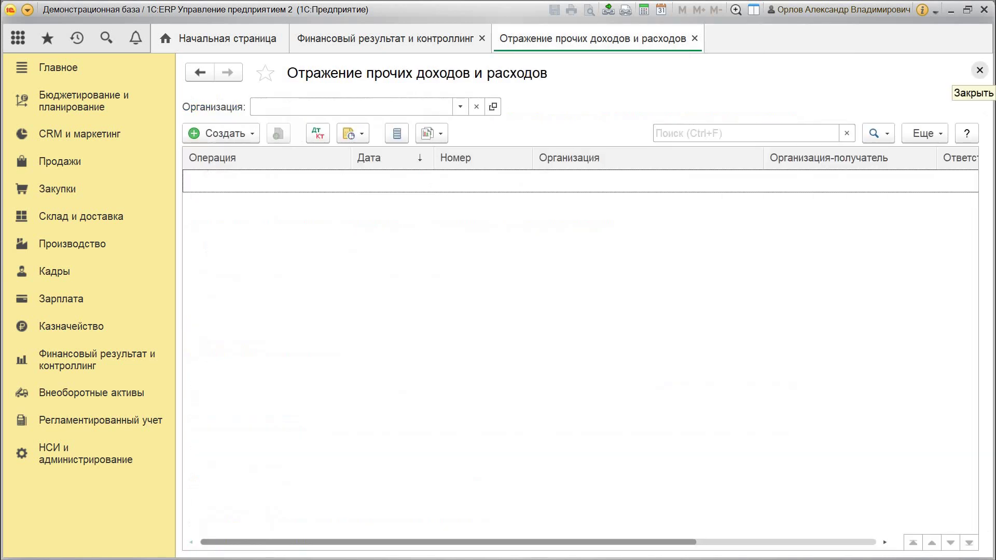
click(979, 70)
click(979, 70)
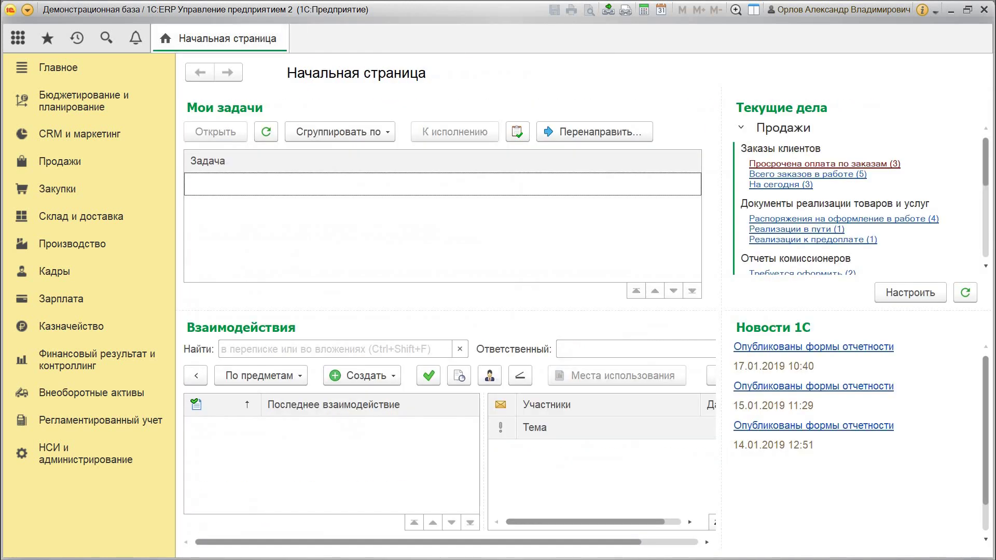
- Open «Документы по ОС» from the «Внеоборотные активы» section
click(83, 101)
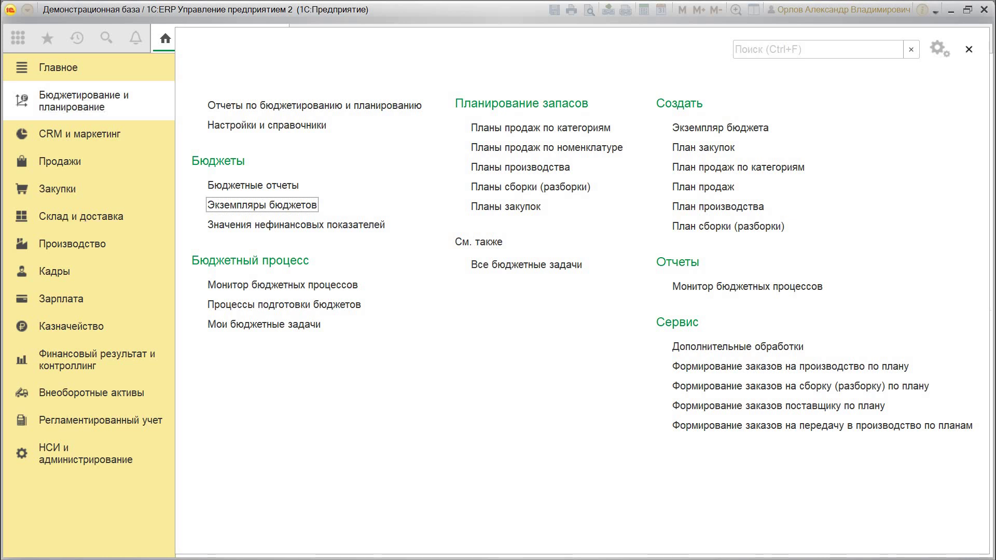
click(91, 392)
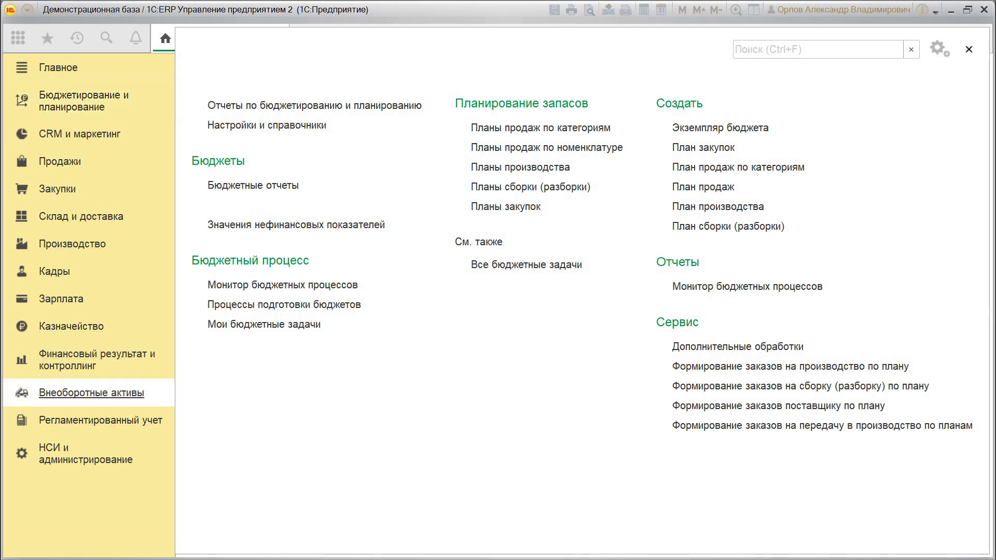
click(253, 185)
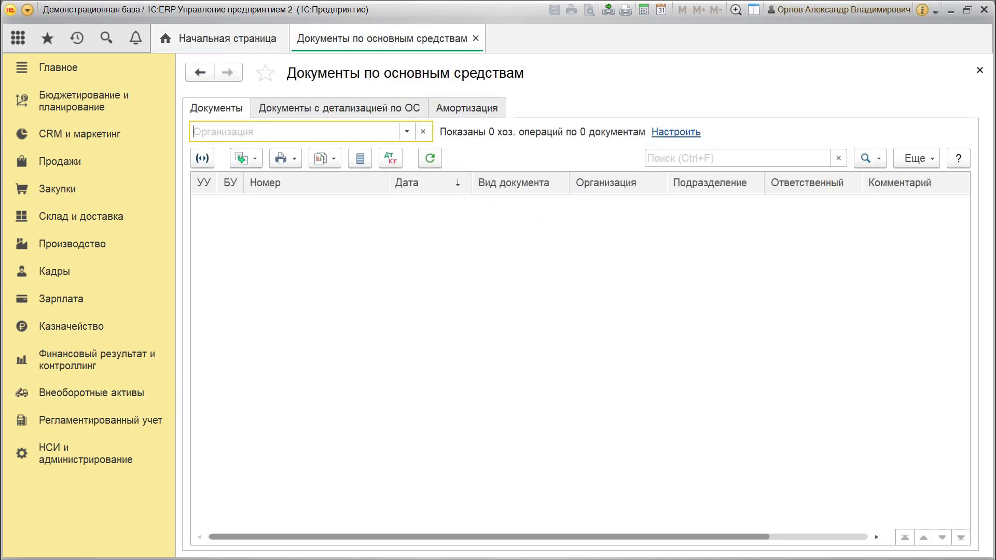
key(ctrl+Page_Down)
key(ctrl+Page_Down)
click(246, 158)
click(289, 181)
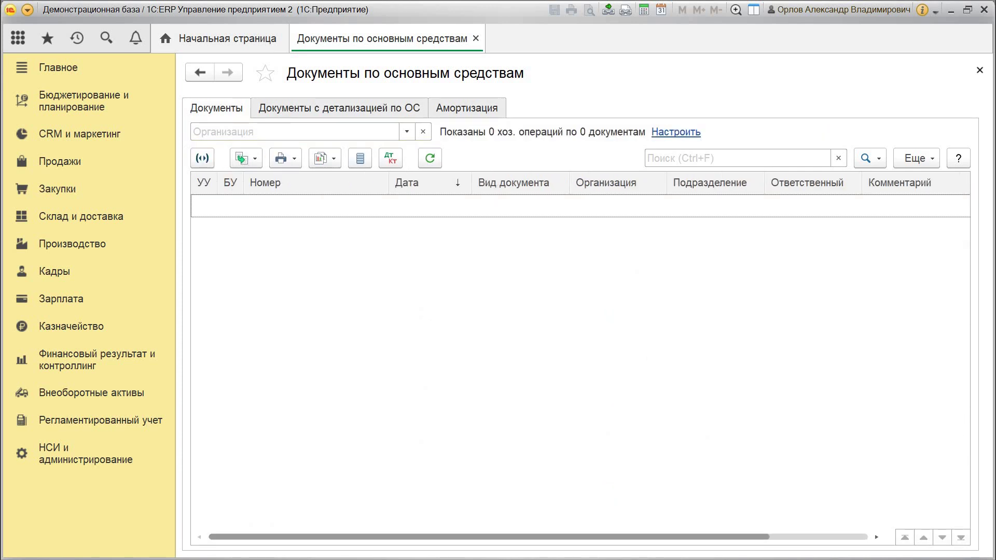
- View a blank «Объект эксплуатации» creation form from the «Основные средства» list of «Внеоборотные активы», and close both without saving
click(91, 392)
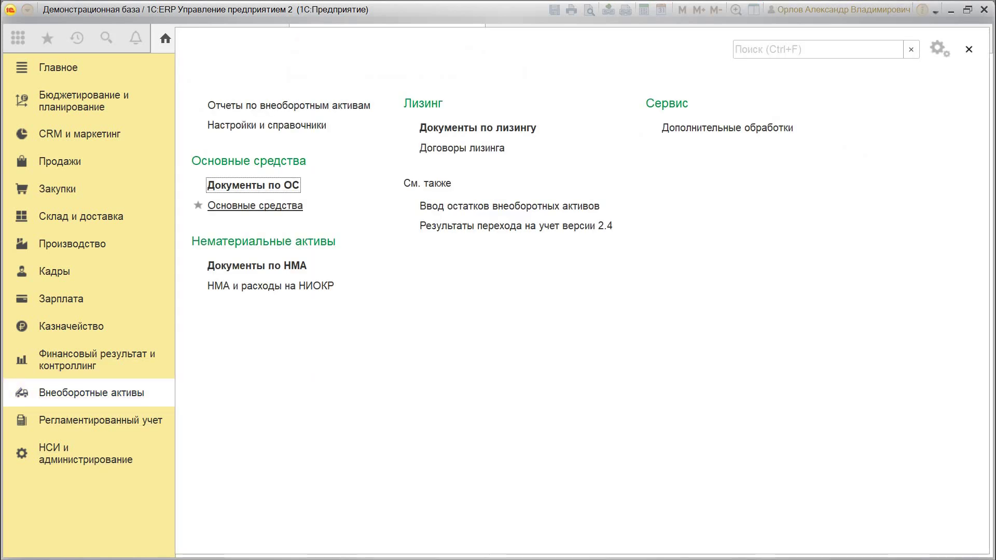
click(254, 205)
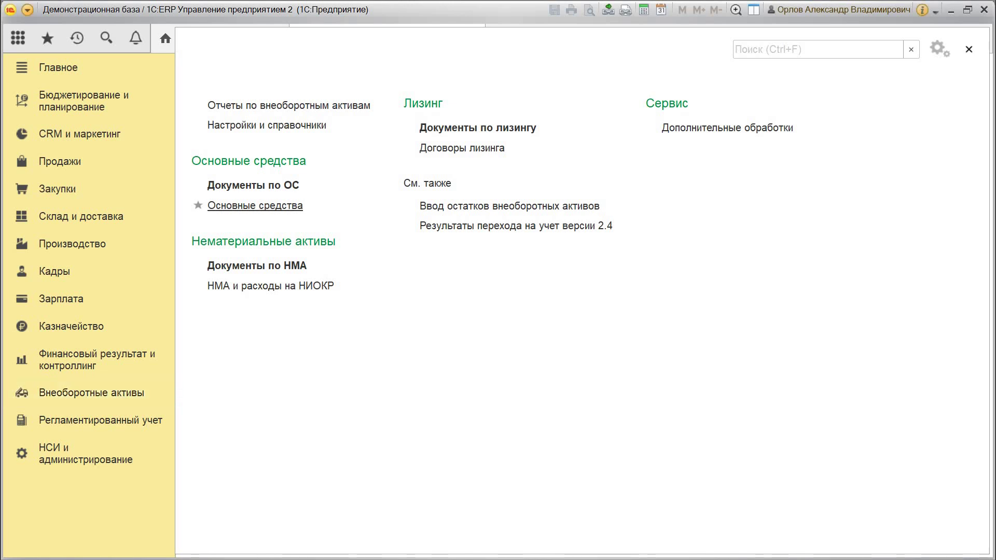
key(Insert)
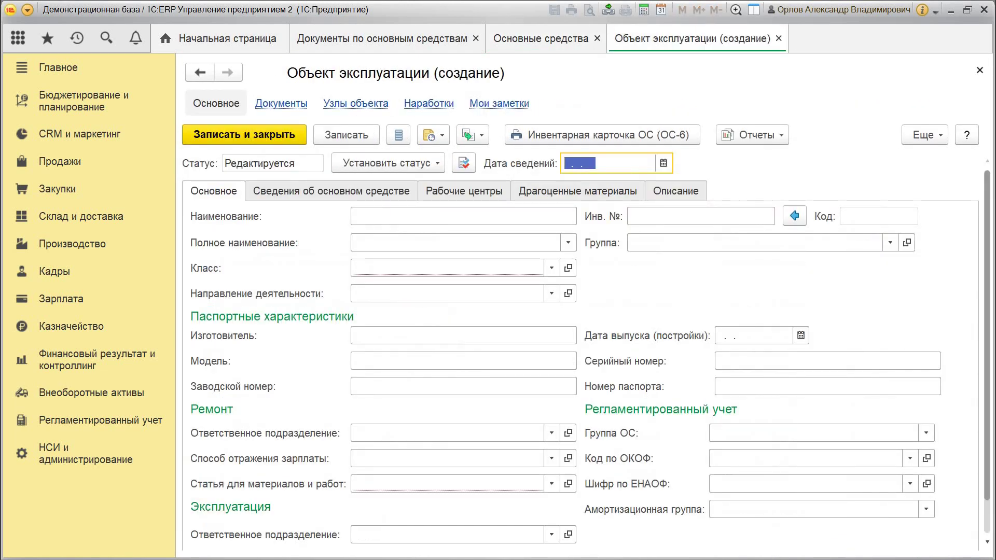
click(979, 70)
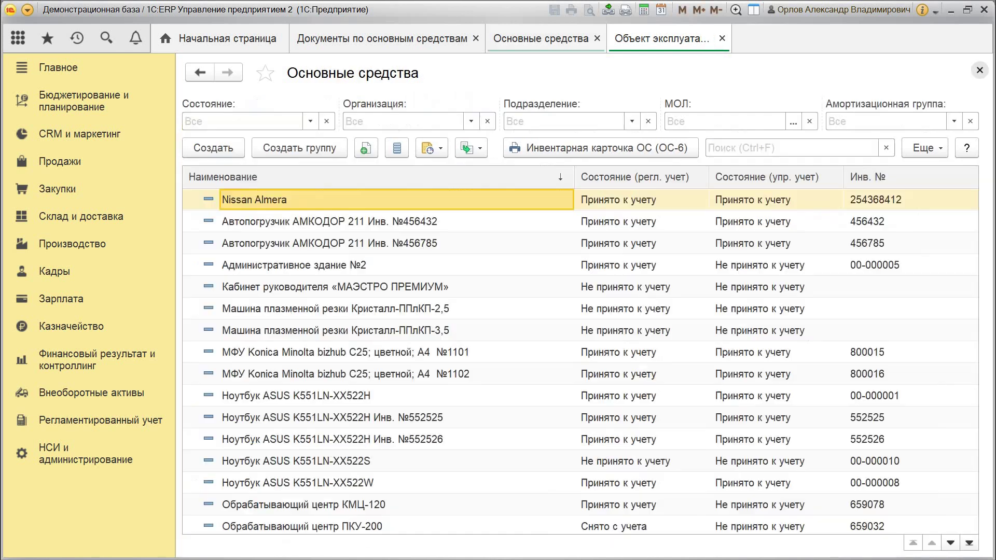
click(979, 70)
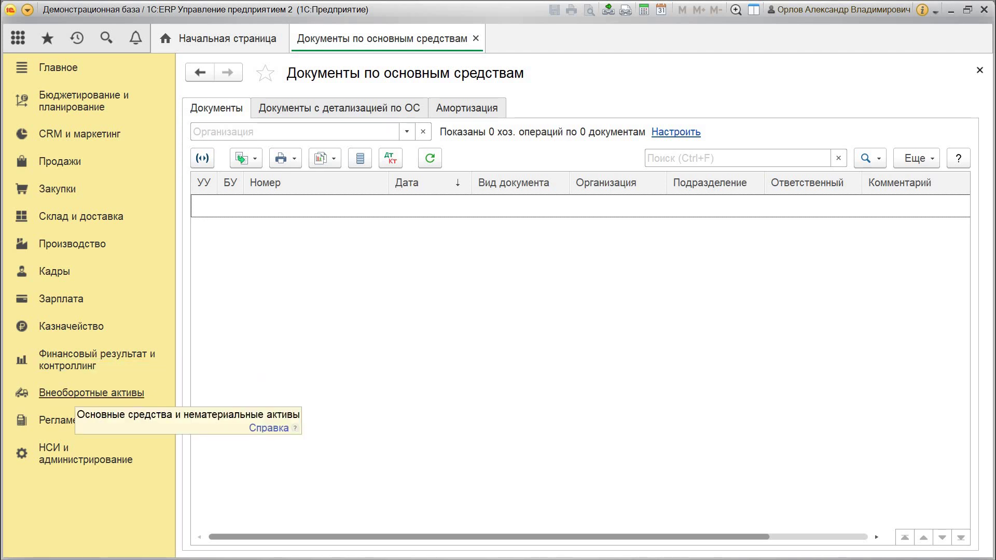
- Open the «Статьи расходов» list from the «Финансовый результат и контроллинг» section
click(97, 359)
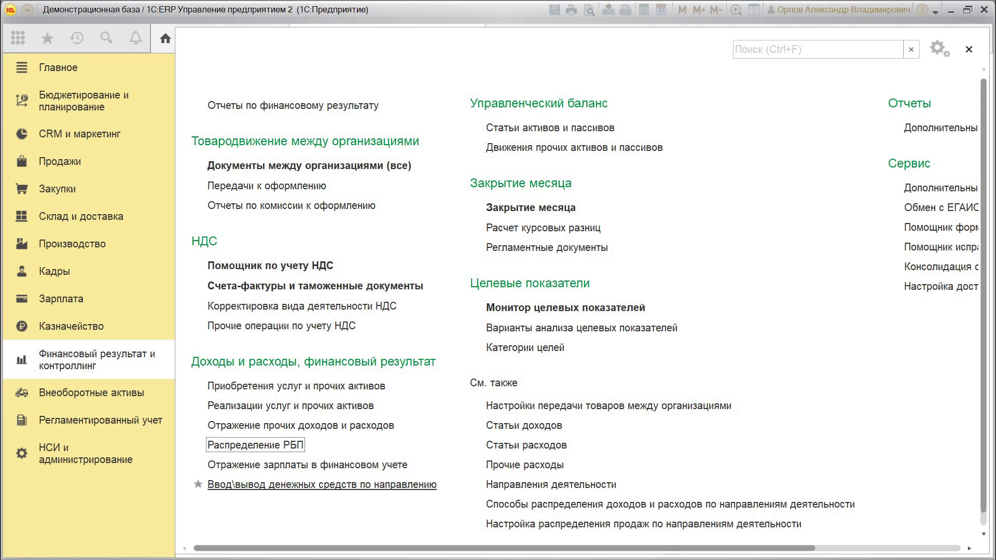
click(198, 484)
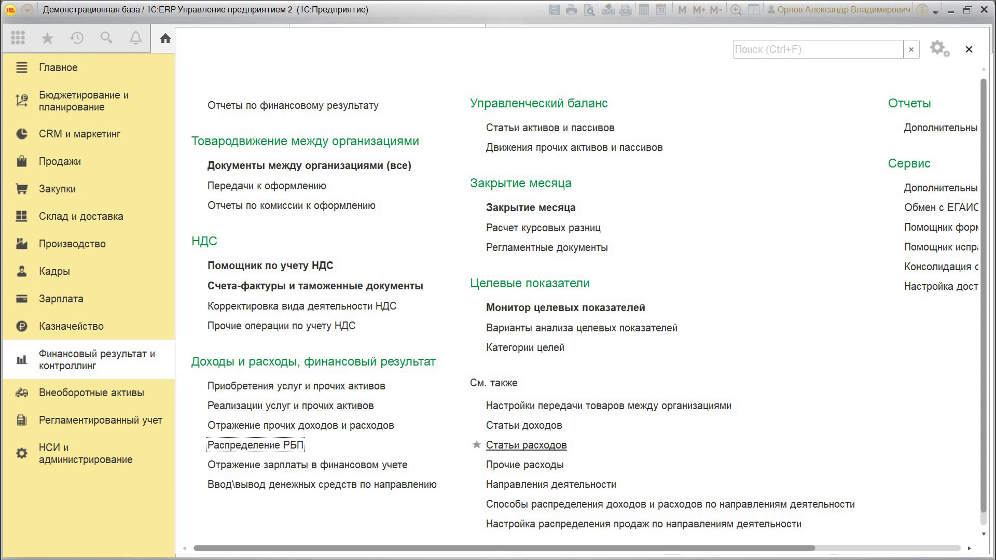
click(526, 445)
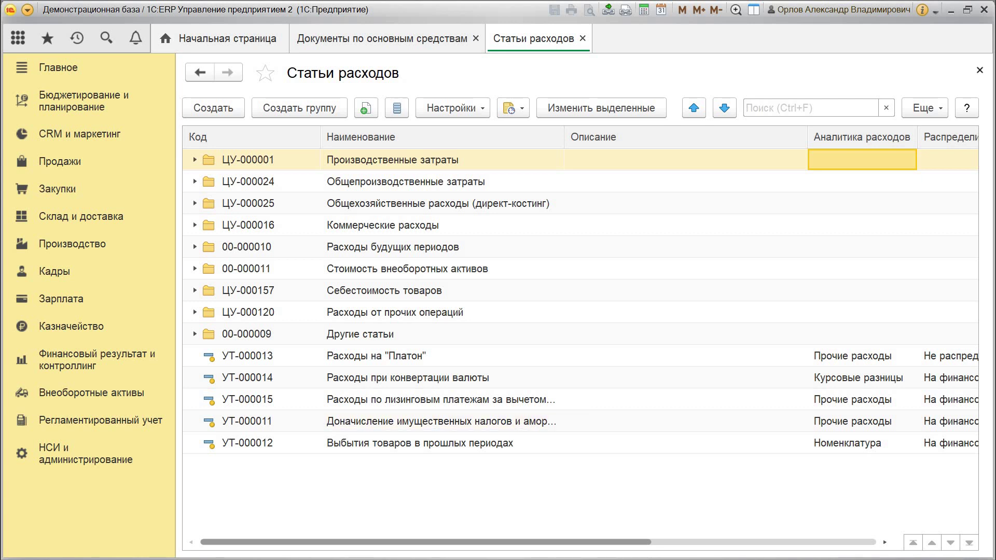
- Expand «Другие статьи» down to «Финансовые расходы» and open the expense item «Проценты по займам, полученным от Третьих лиц»
click(195, 333)
click(210, 311)
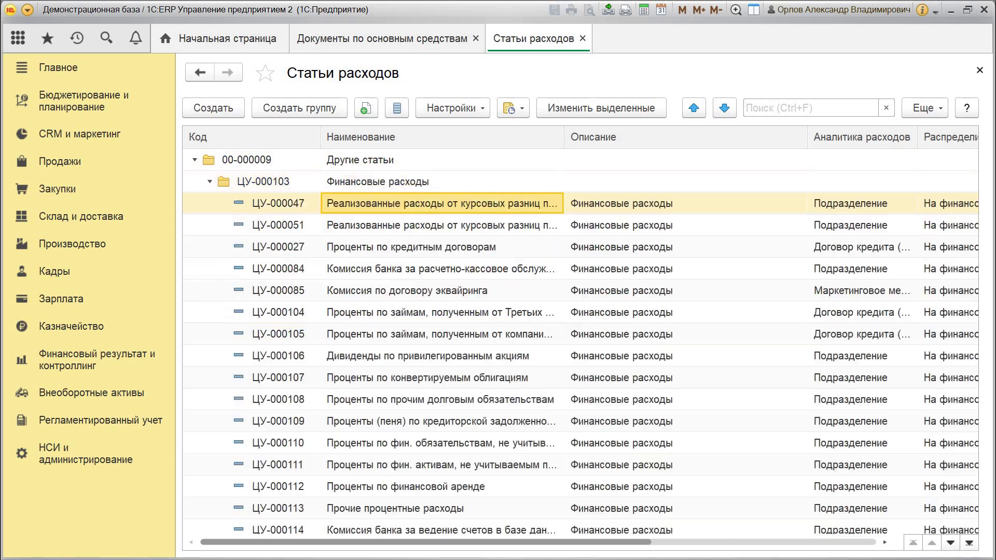
key(Return)
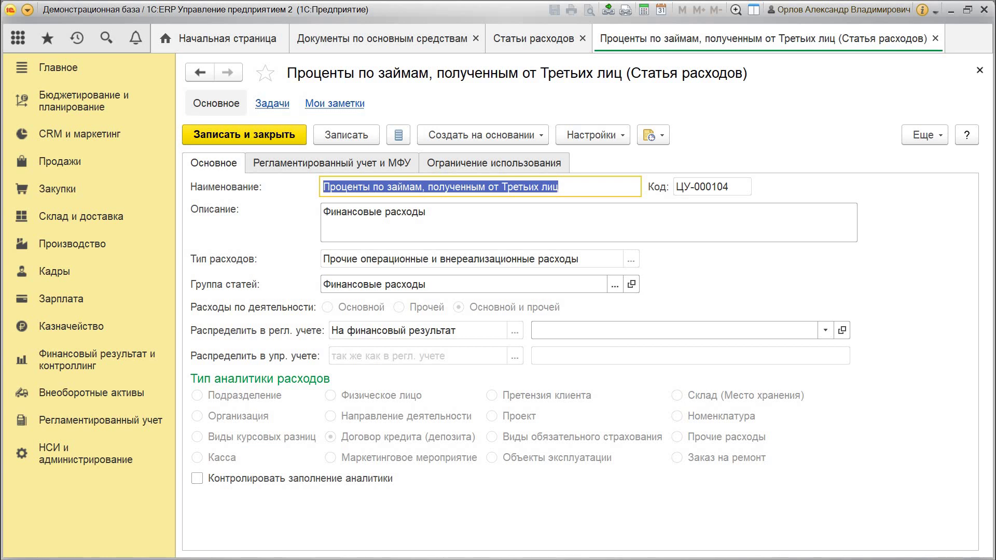
- Close the expense item, the «Статьи расходов» list and «Документы по основным средствам», returning to «Начальная страница»
click(979, 70)
click(979, 70)
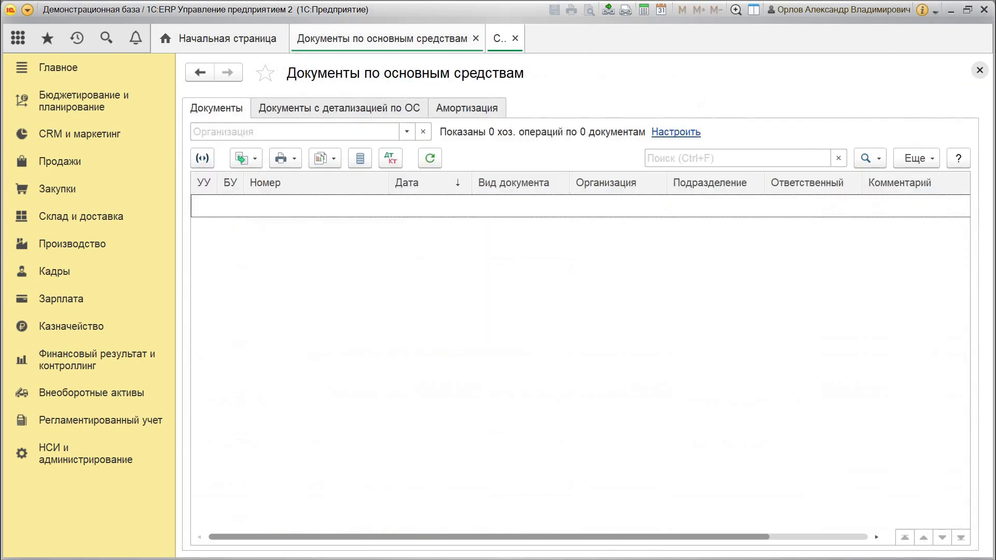
click(978, 70)
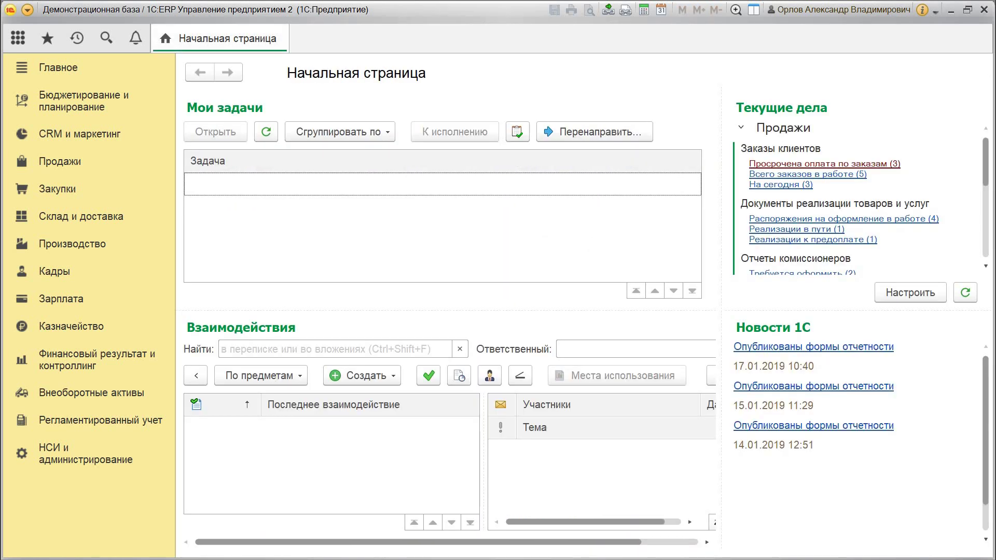